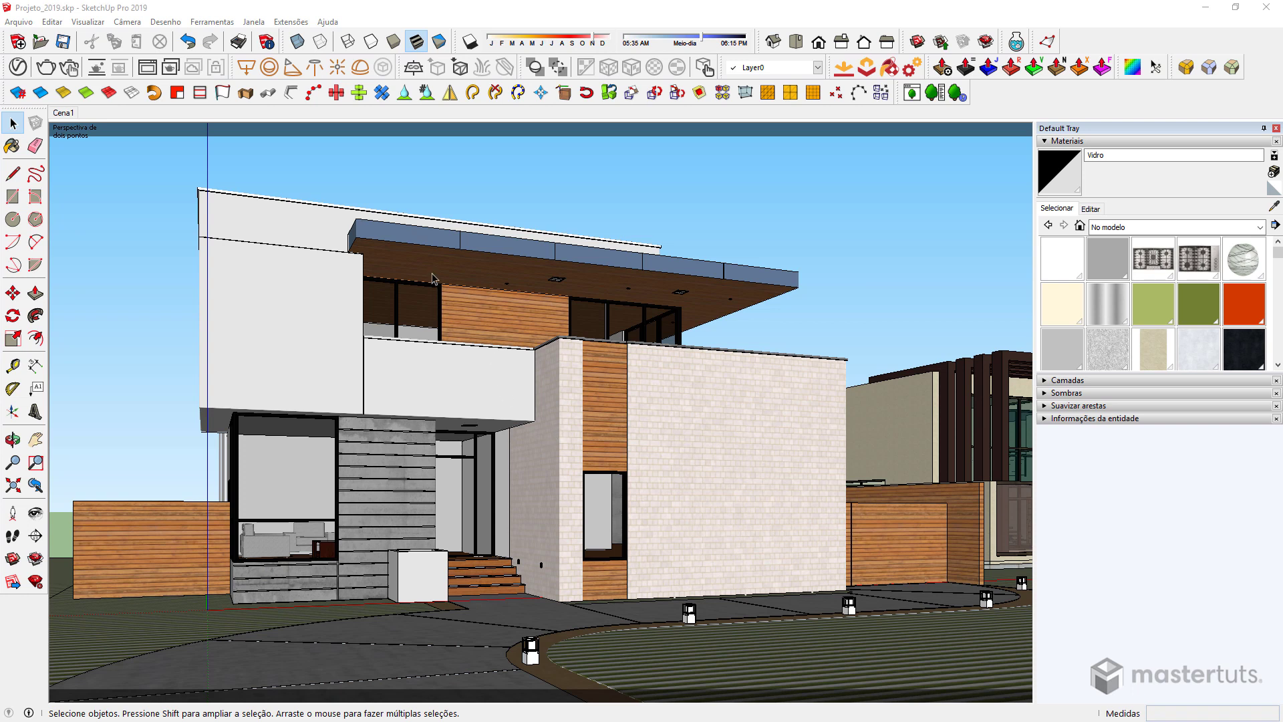
# Step: Check the SunLight in the V-Ray Asset Editor and disable the environment background in the render settings
pyautogui.click(18, 68)
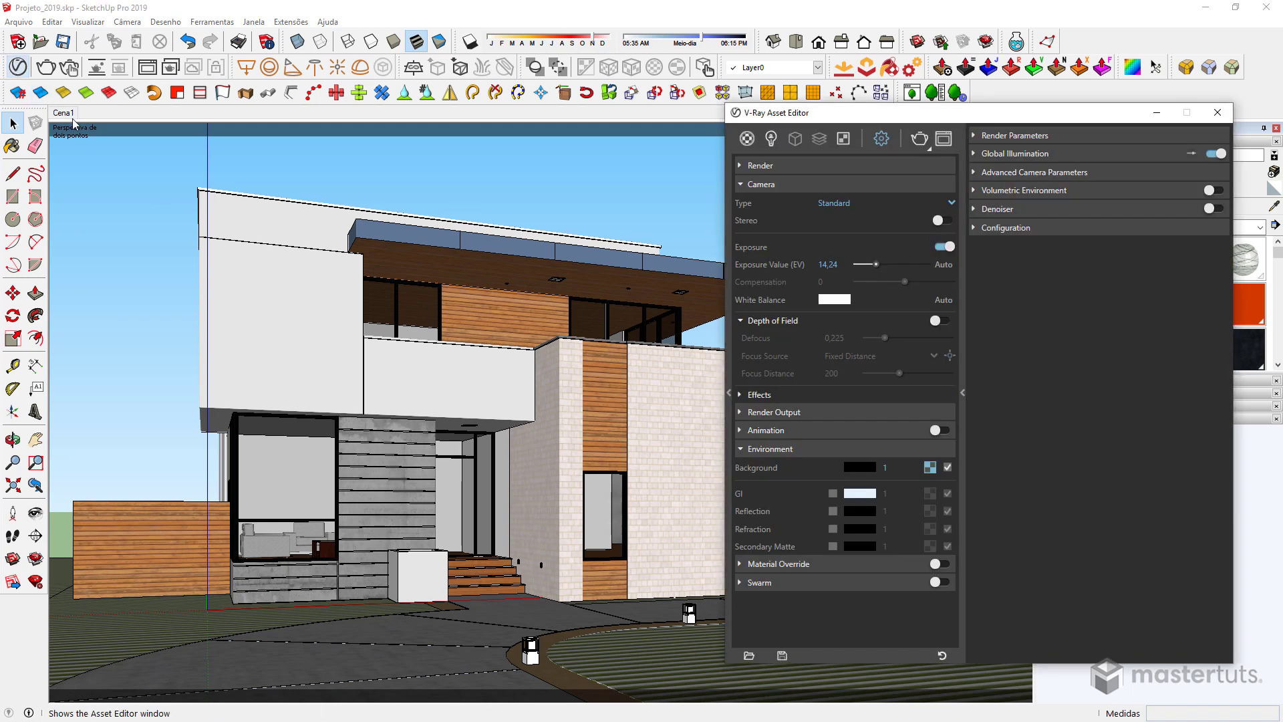
pyautogui.click(774, 140)
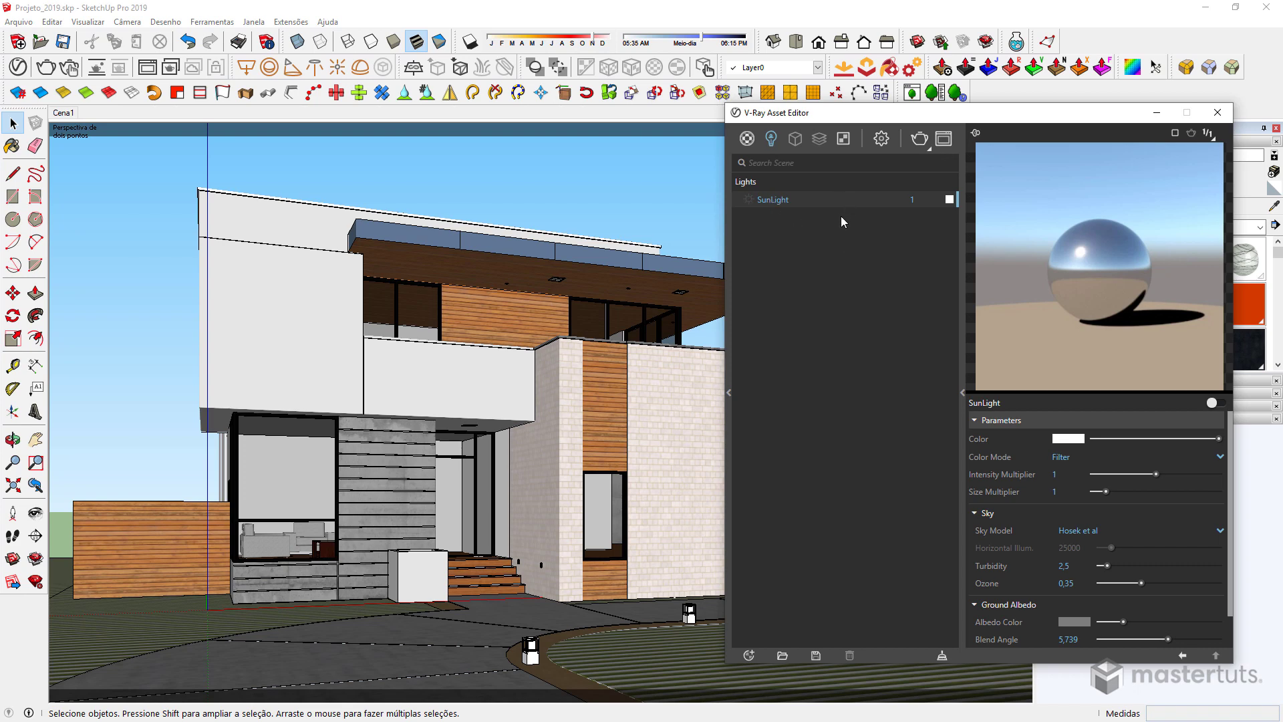
pyautogui.click(881, 139)
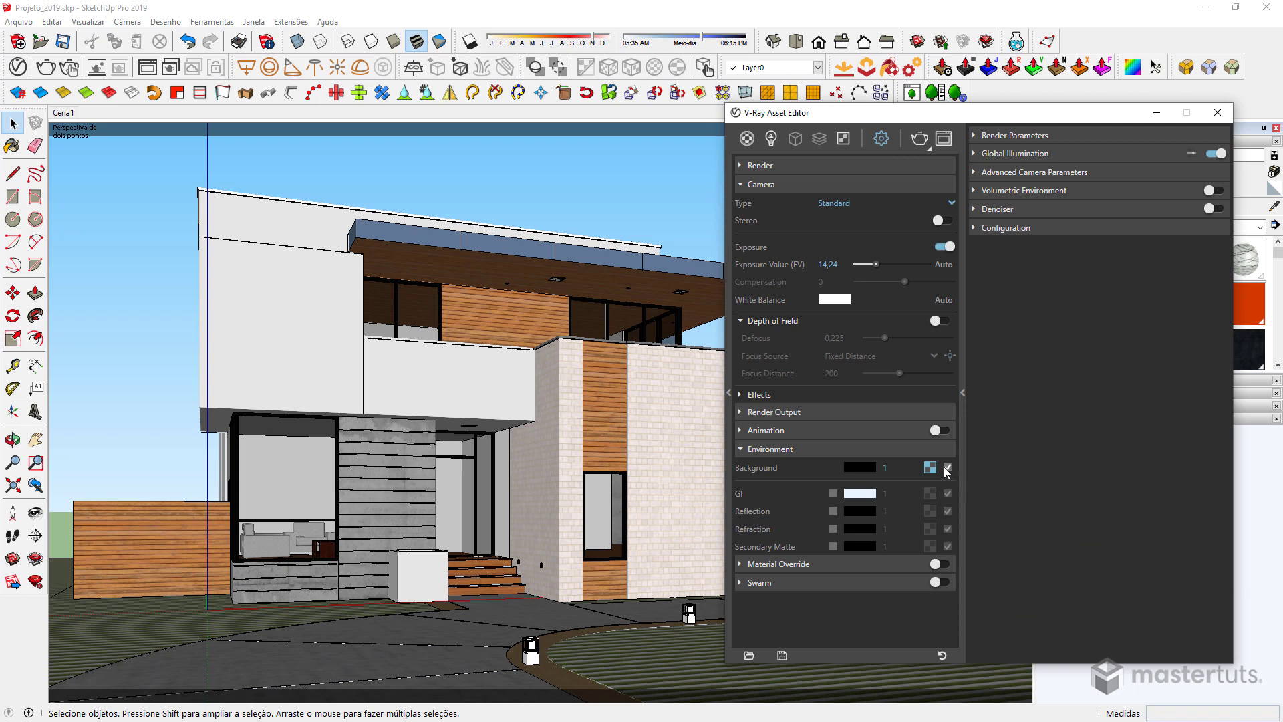
pyautogui.click(948, 468)
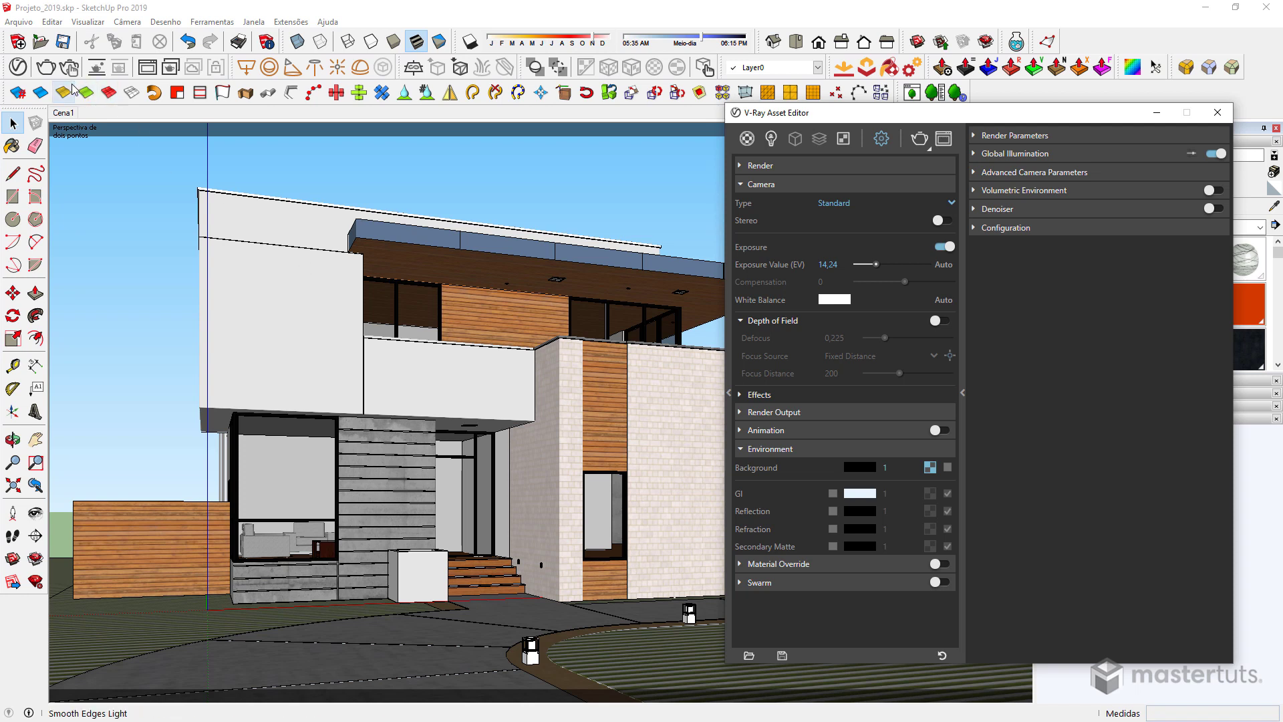
pyautogui.click(52, 71)
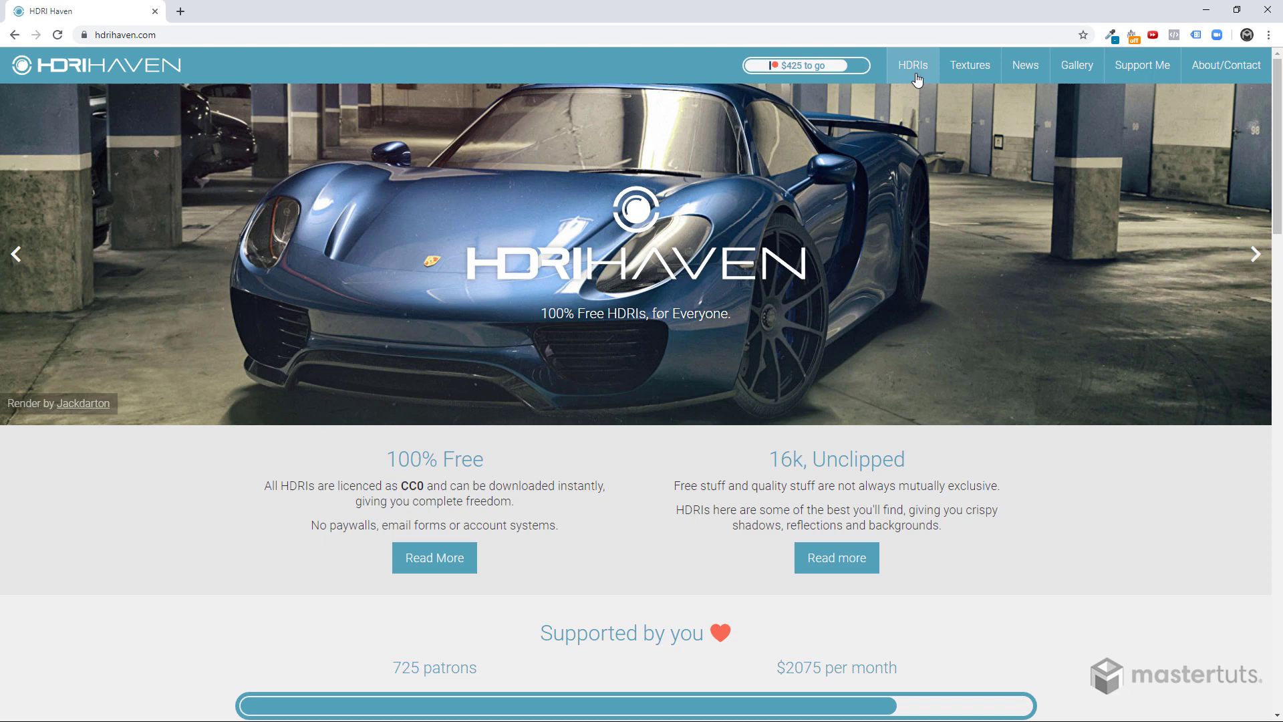
# Step: In the browser, open the Skies category of HDRI Haven's HDRIs and look through the available sky maps
pyautogui.click(914, 69)
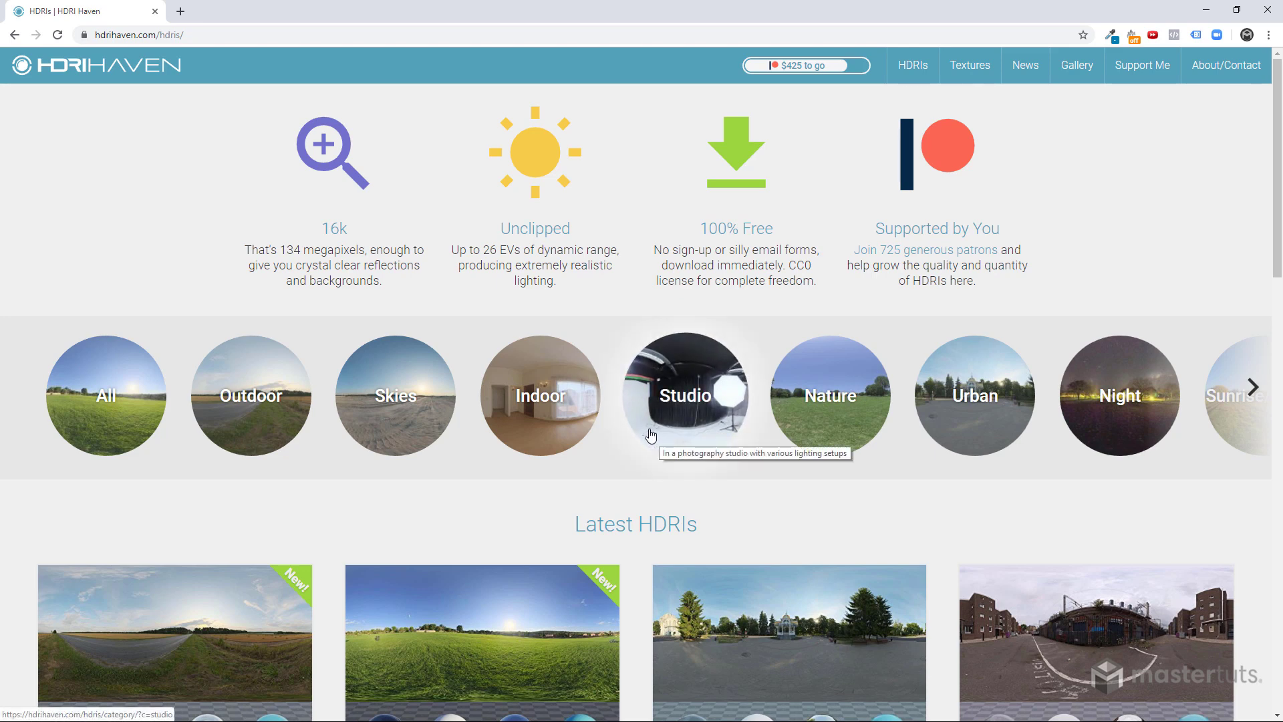
pyautogui.click(406, 436)
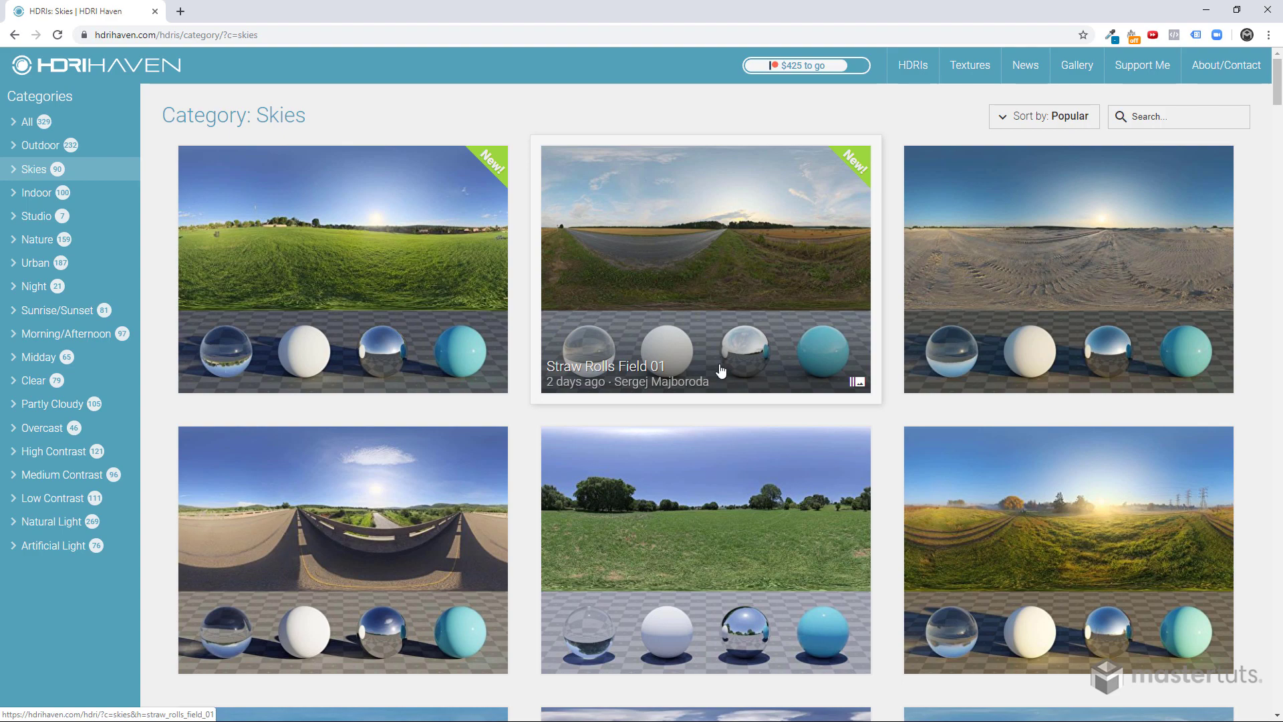
pyautogui.scroll(-3, 721, 374)
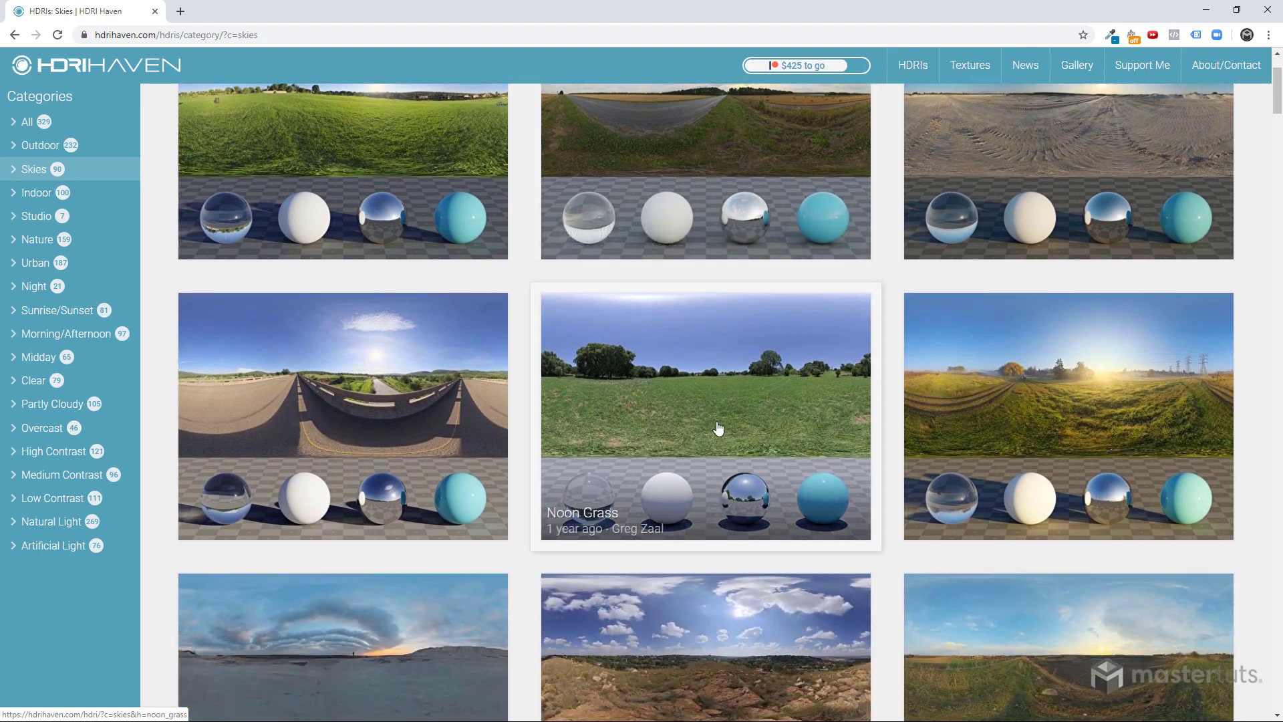
pyautogui.scroll(-3, 1069, 439)
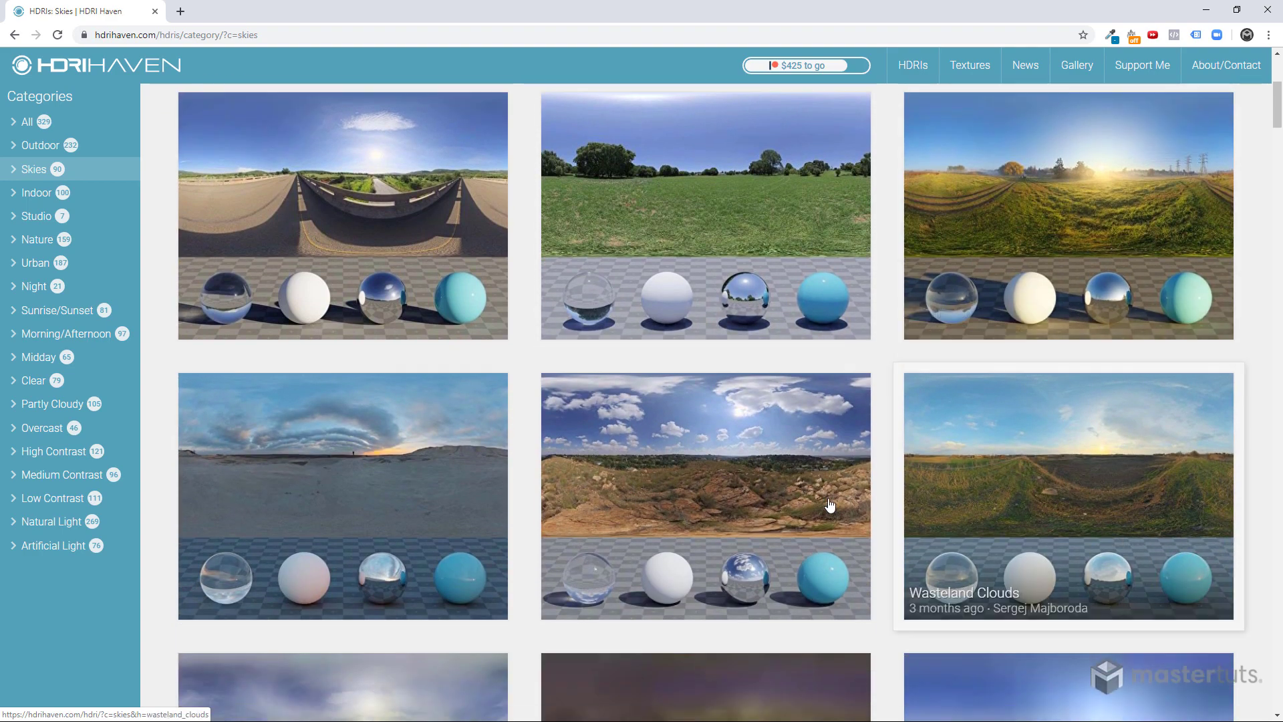
pyautogui.scroll(-2, 400, 525)
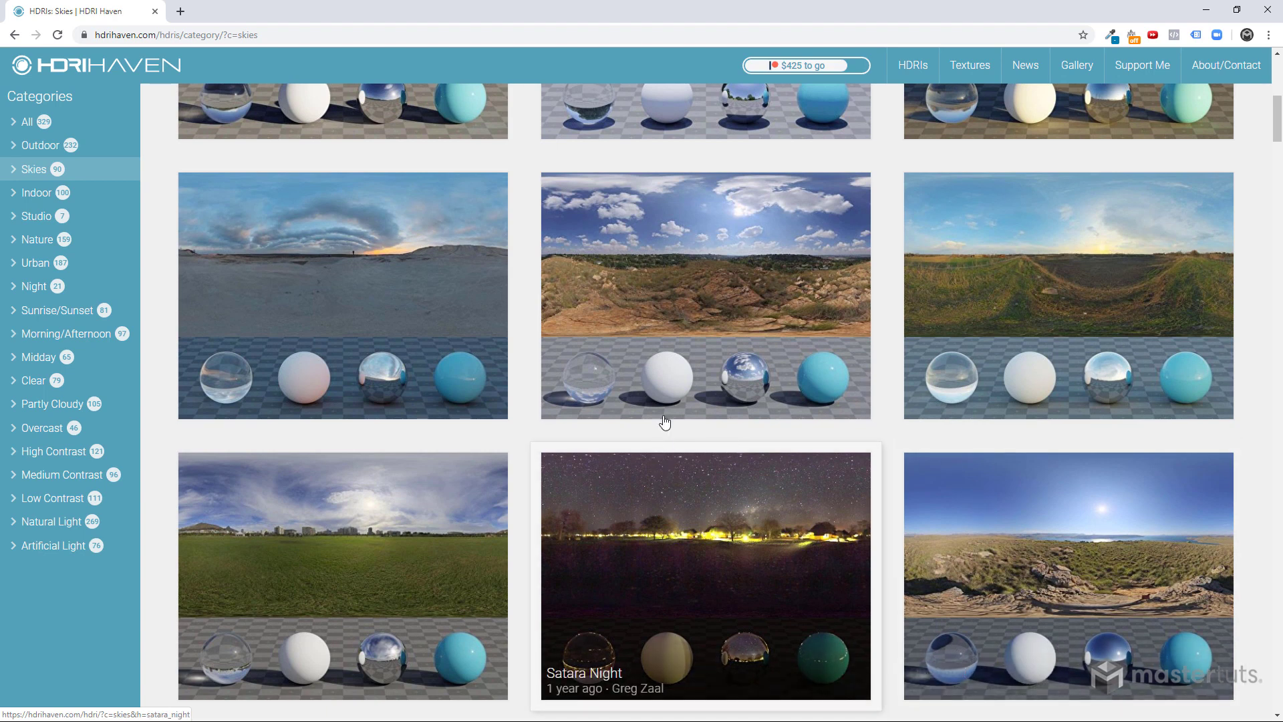
pyautogui.scroll(-1, 668, 447)
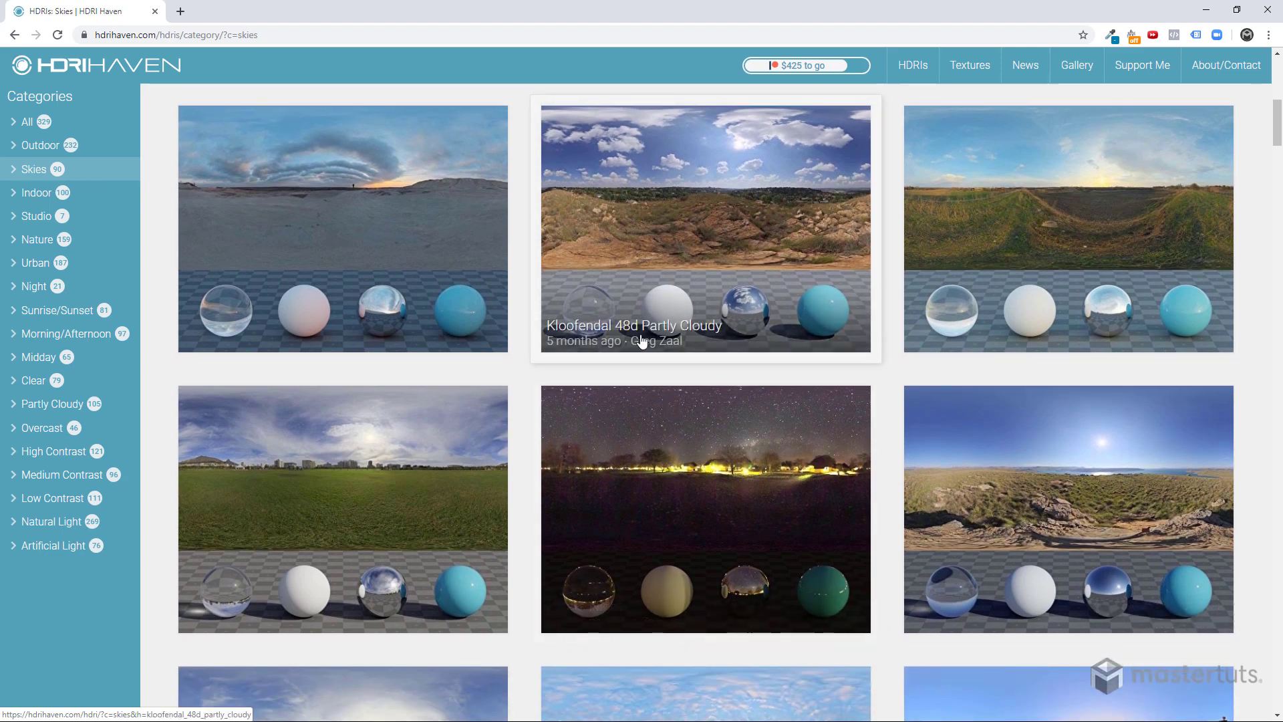
pyautogui.scroll(-3, 731, 481)
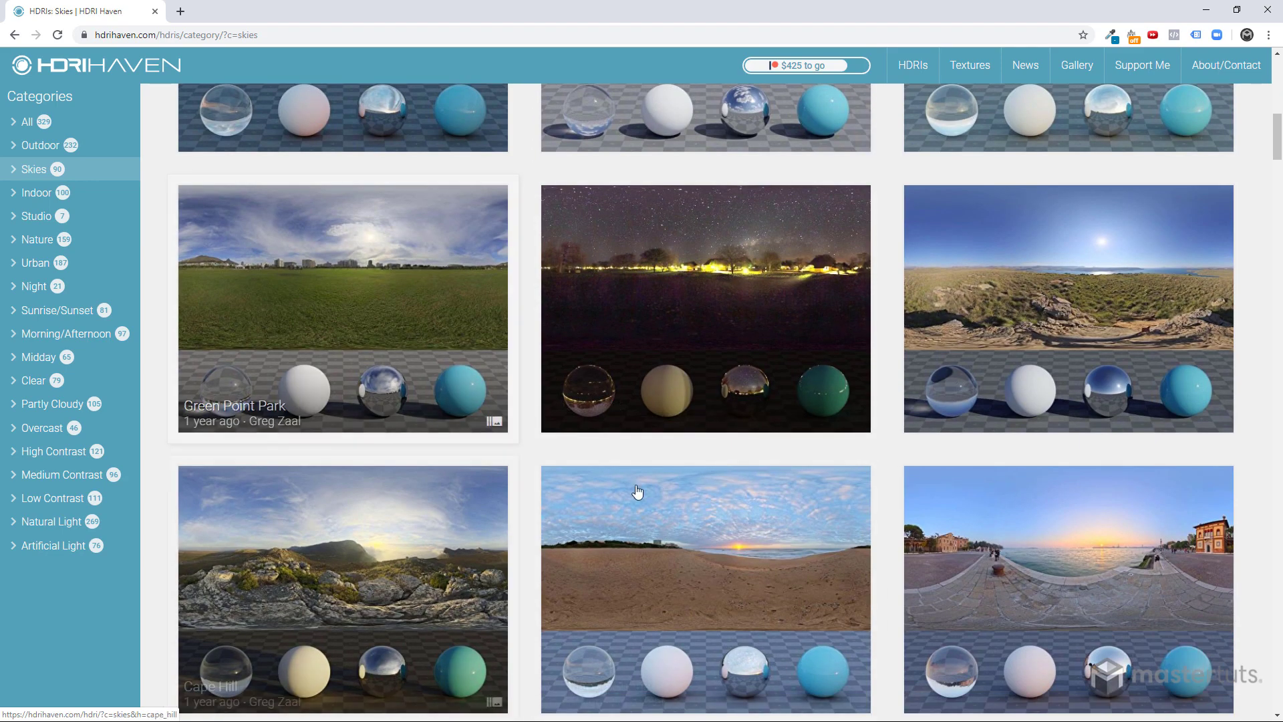
pyautogui.scroll(-2, 713, 495)
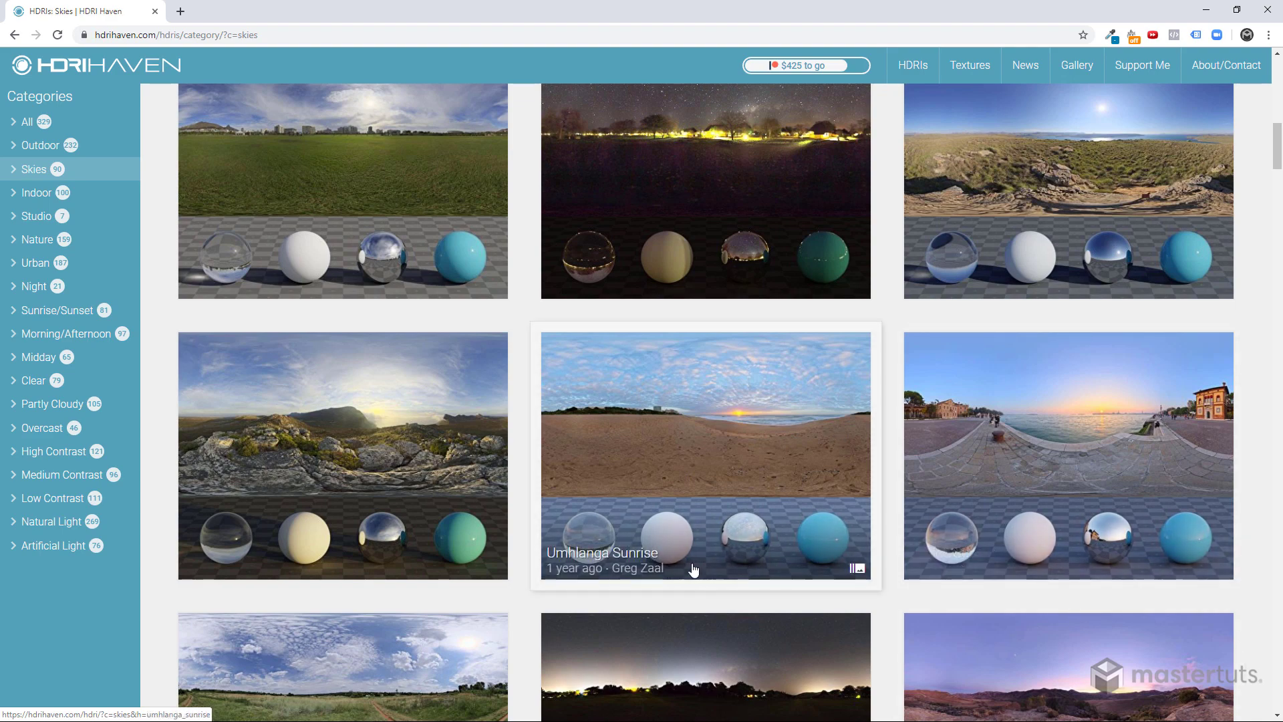
pyautogui.scroll(1, 718, 567)
pyautogui.scroll(2, 718, 567)
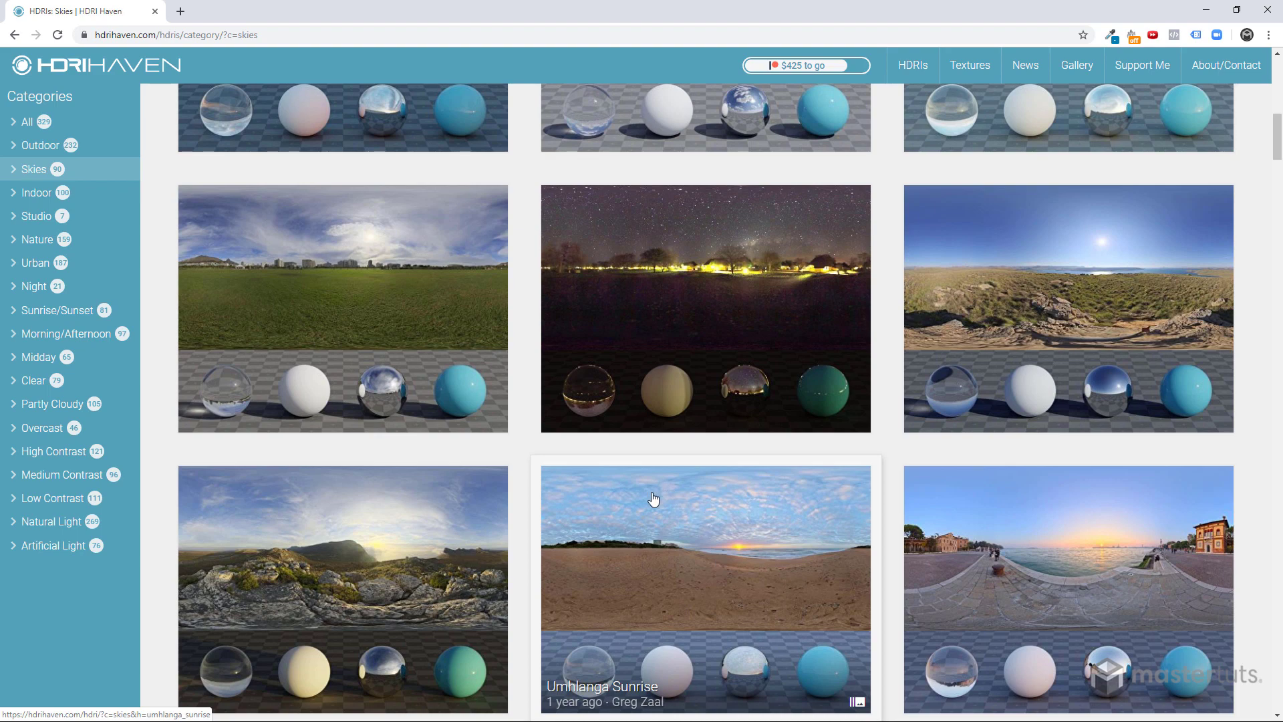
pyautogui.scroll(3, 657, 520)
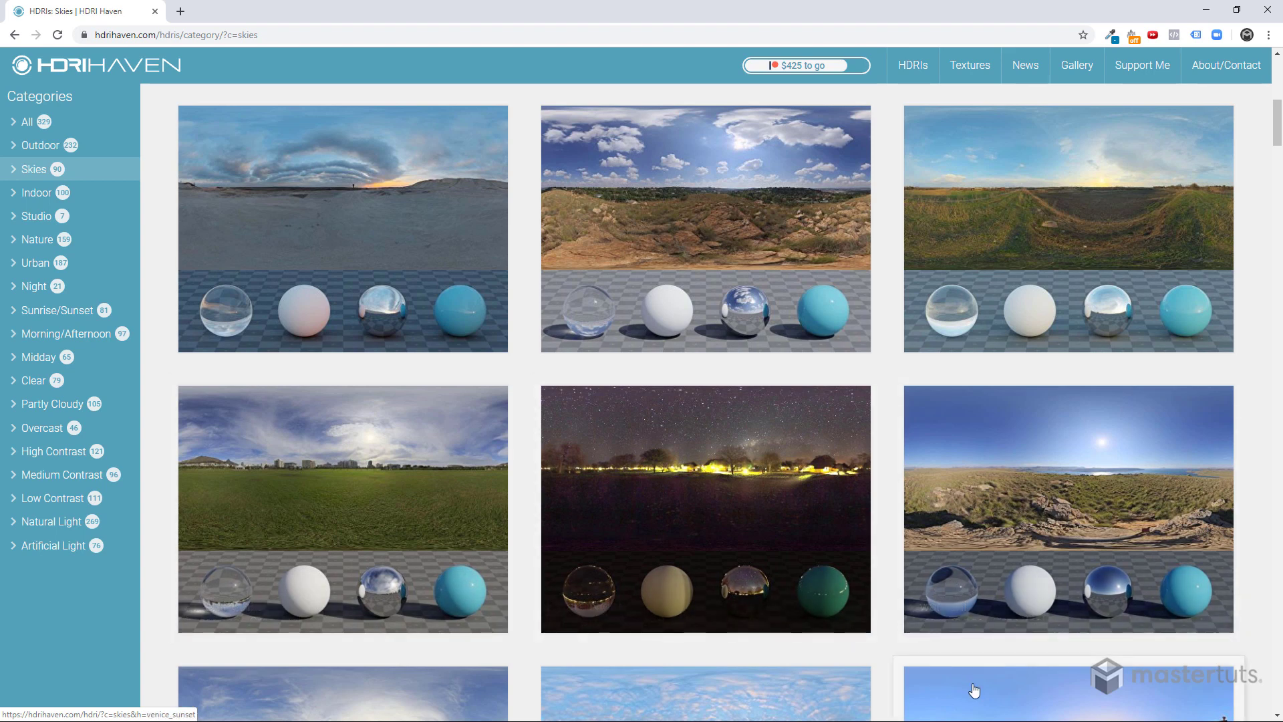
# Step: Open the Kloofendal 48d Partly Cloudy HDRI and examine its panorama, sphere previews and download resolutions
pyautogui.click(669, 293)
pyautogui.scroll(-5, 708, 334)
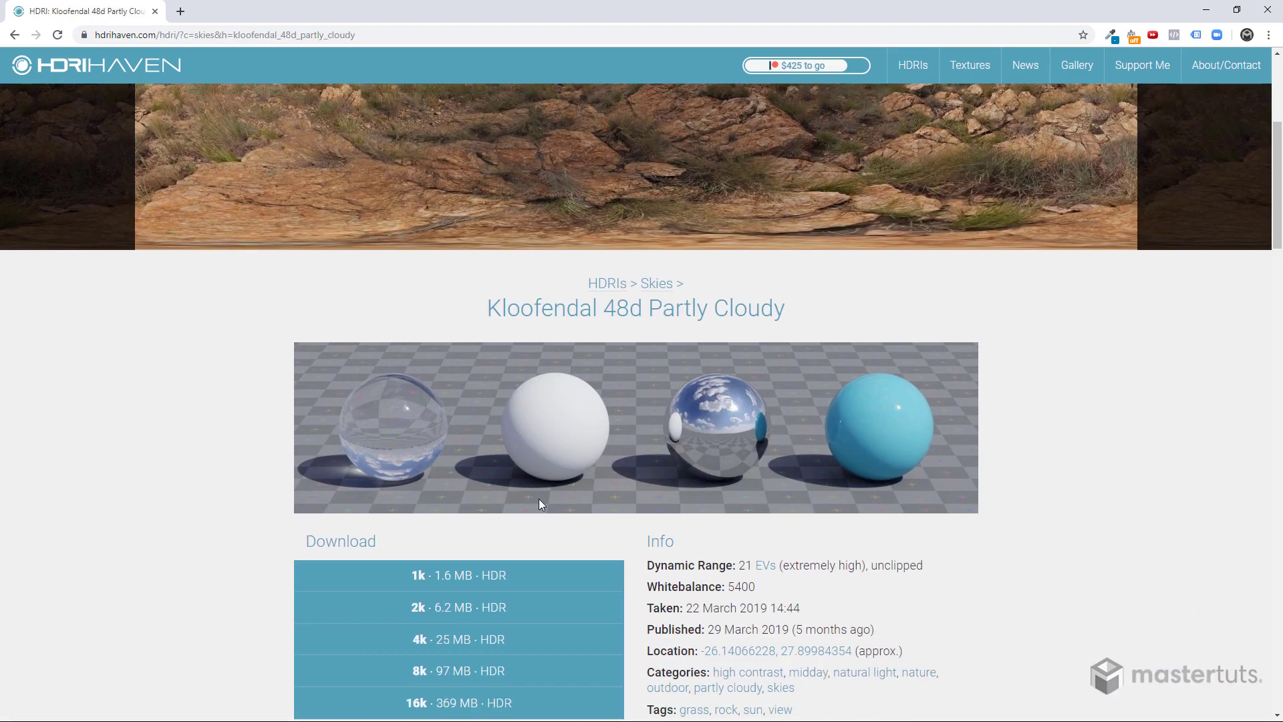
pyautogui.scroll(2, 540, 500)
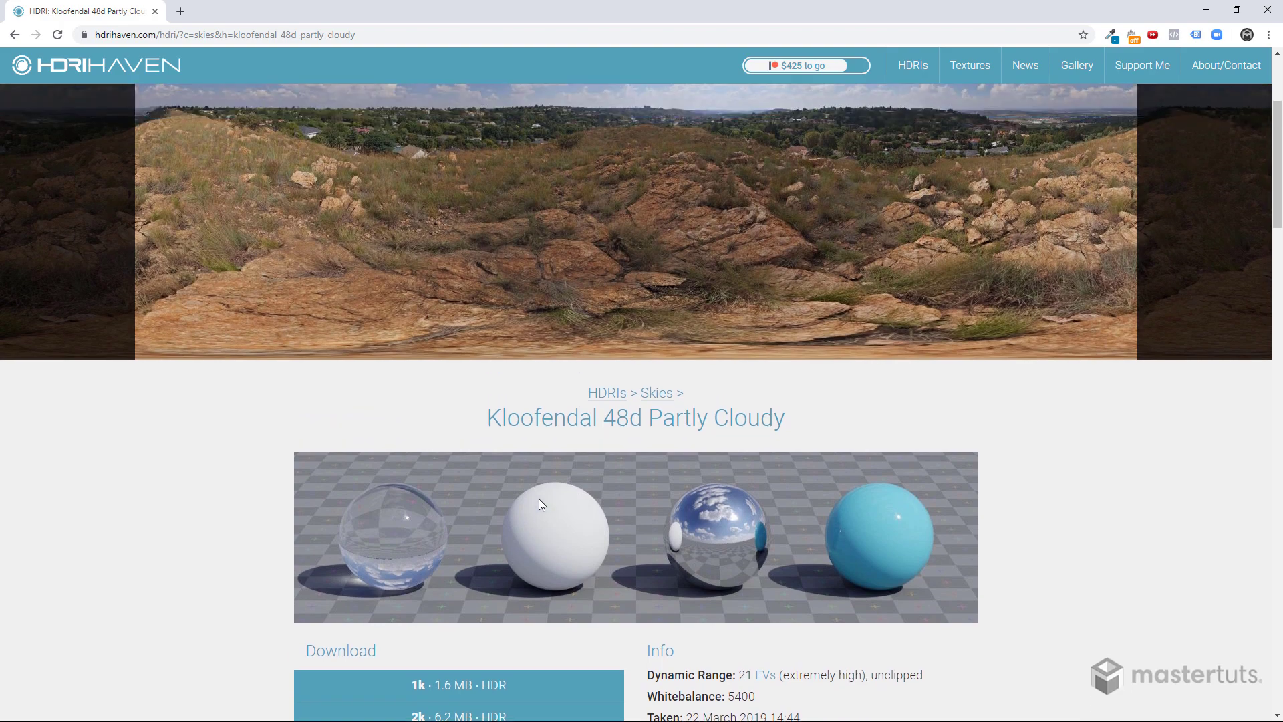
pyautogui.scroll(3, 539, 499)
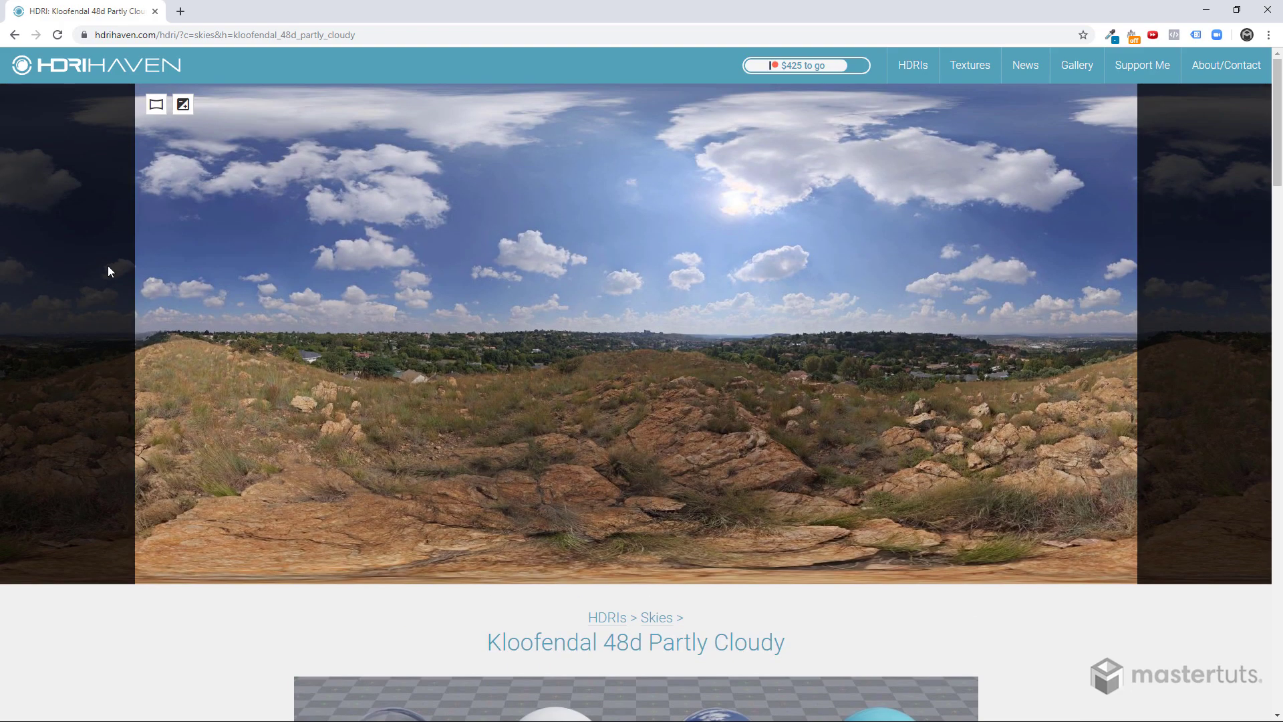
# Step: Return to the Skies category and compare the lighting and clouds of more HDRIs
pyautogui.rightClick(15, 35)
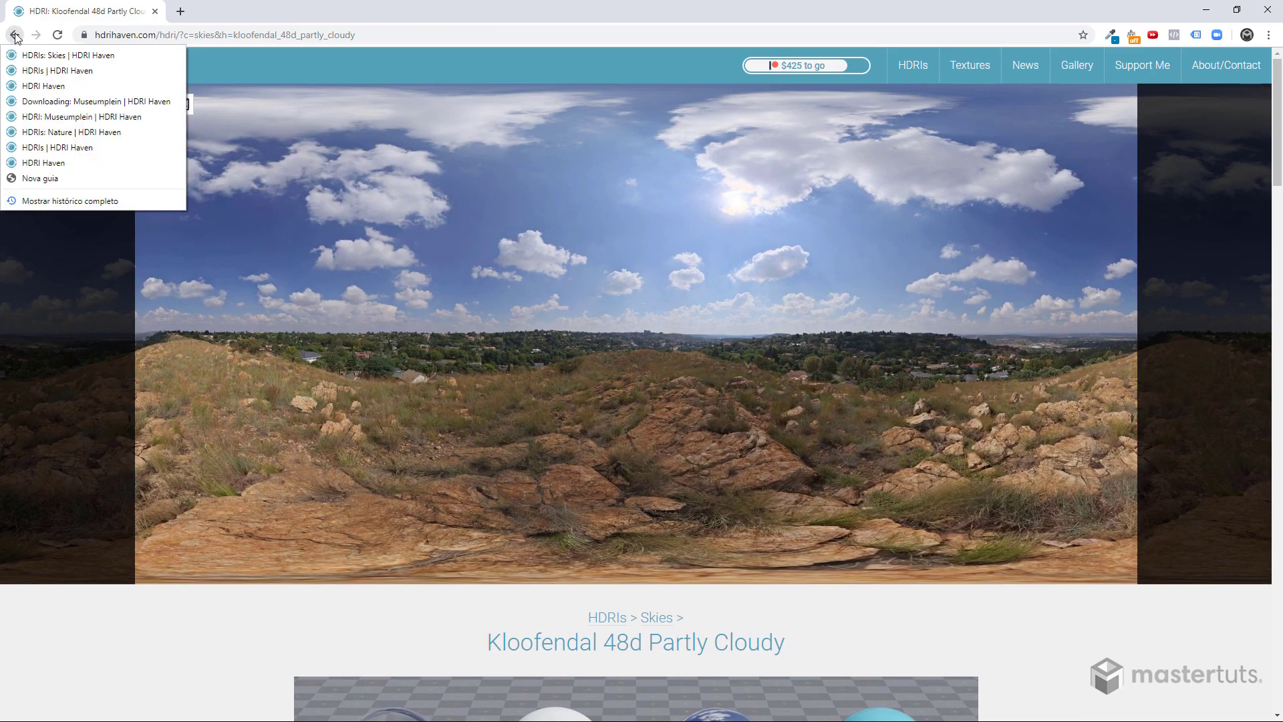
pyautogui.click(40, 55)
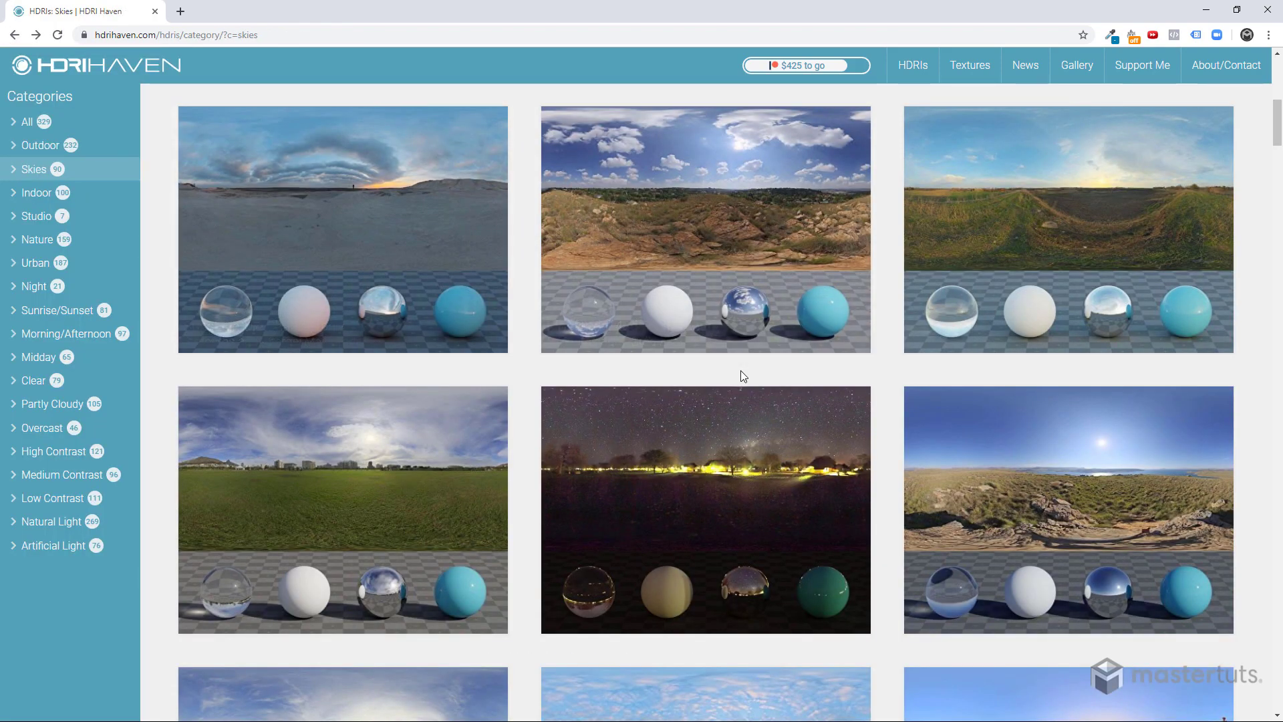
pyautogui.scroll(-3, 740, 376)
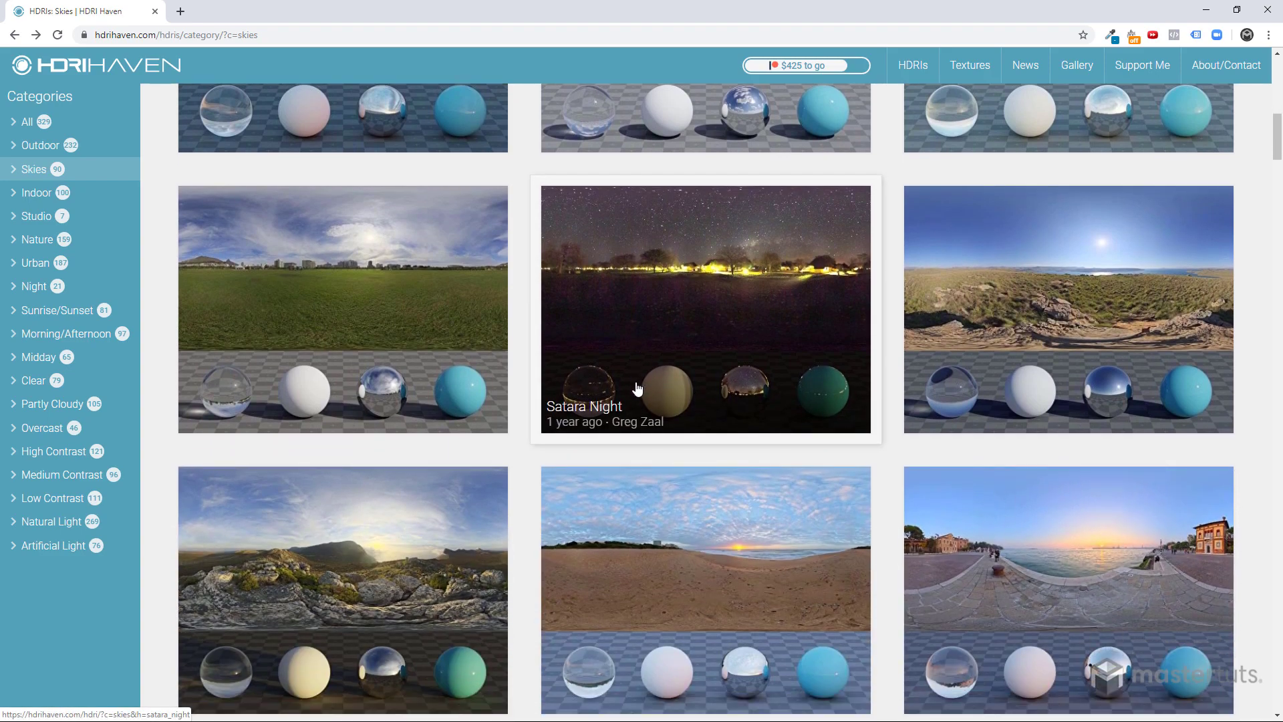
pyautogui.scroll(-6, 637, 389)
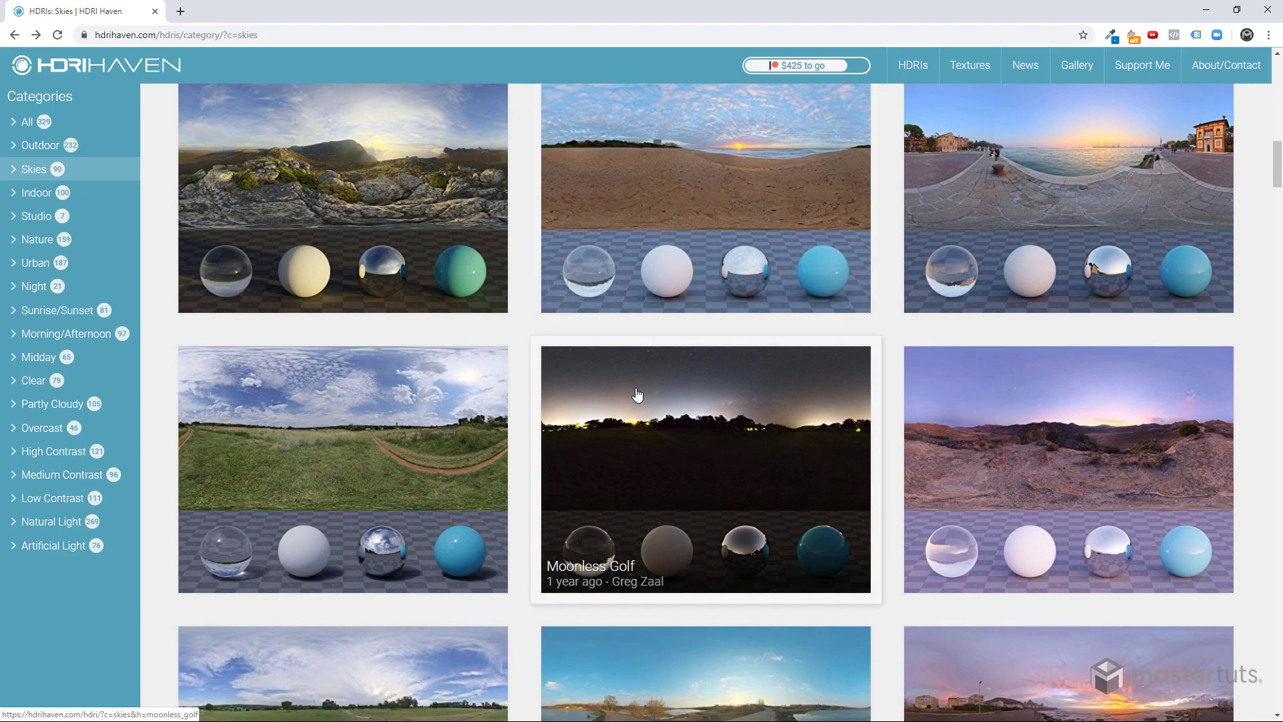
pyautogui.scroll(-3, 637, 396)
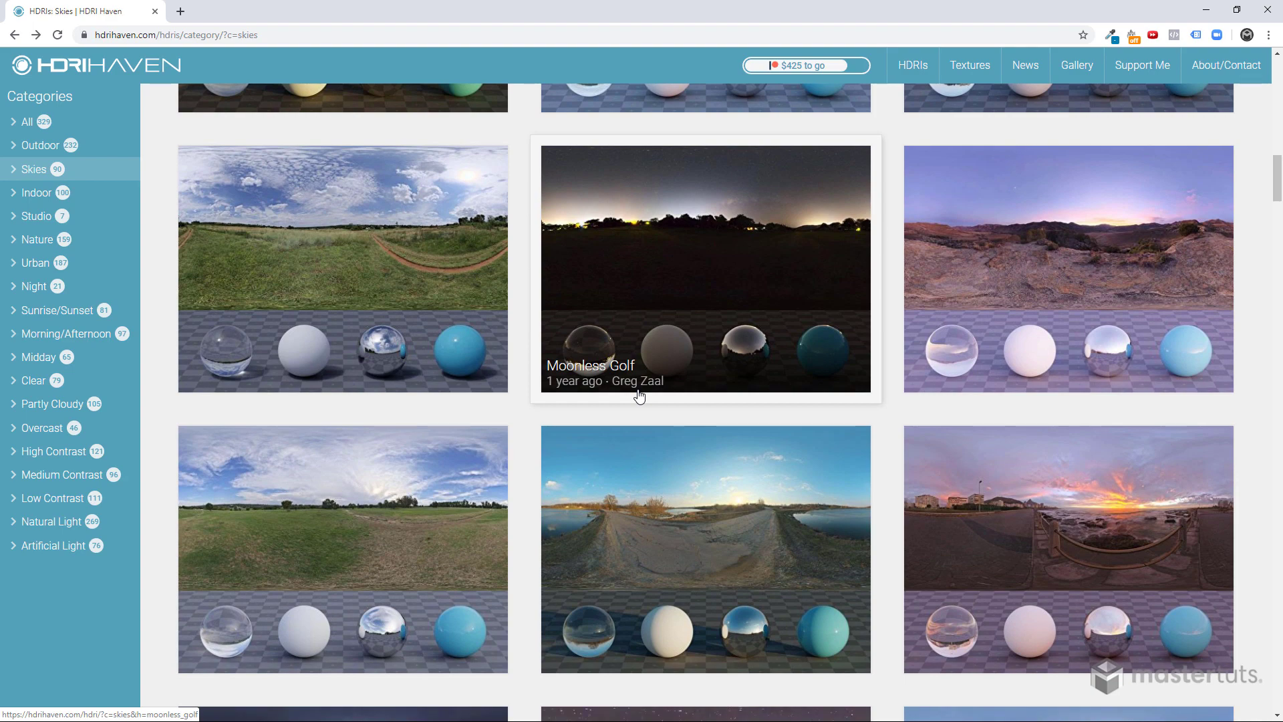
pyautogui.scroll(-2, 615, 399)
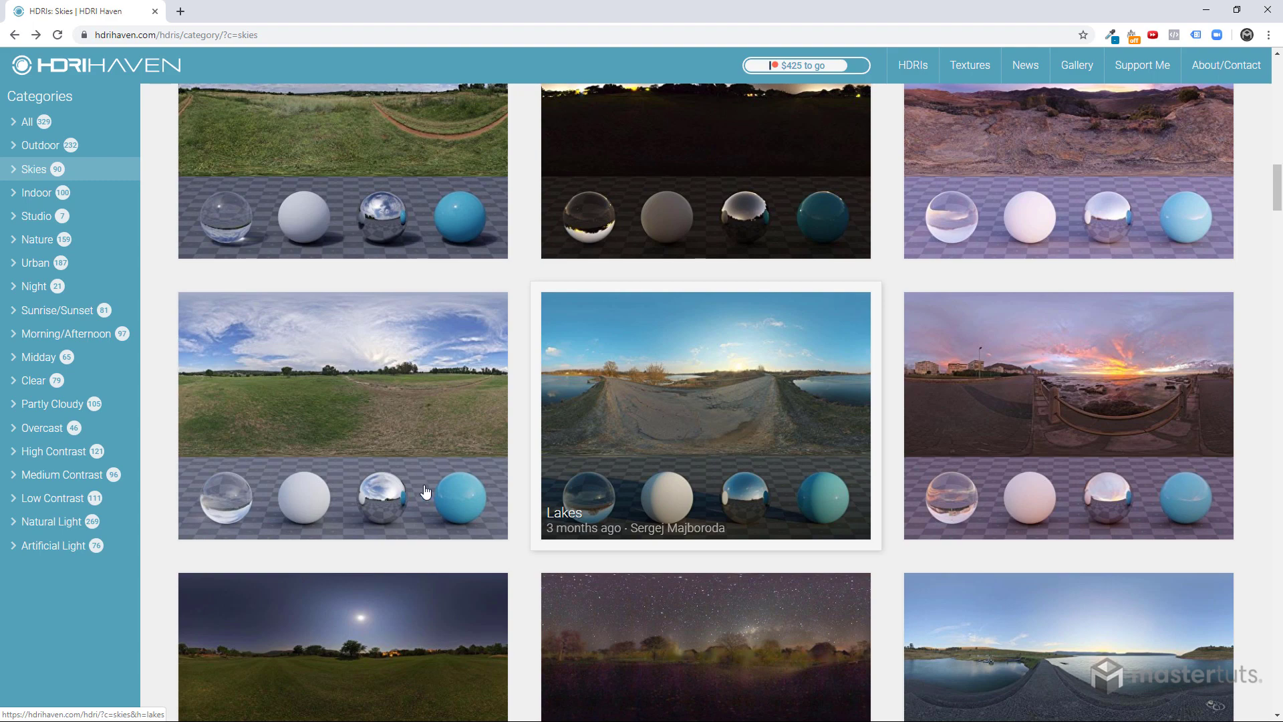
pyautogui.scroll(-5, 457, 457)
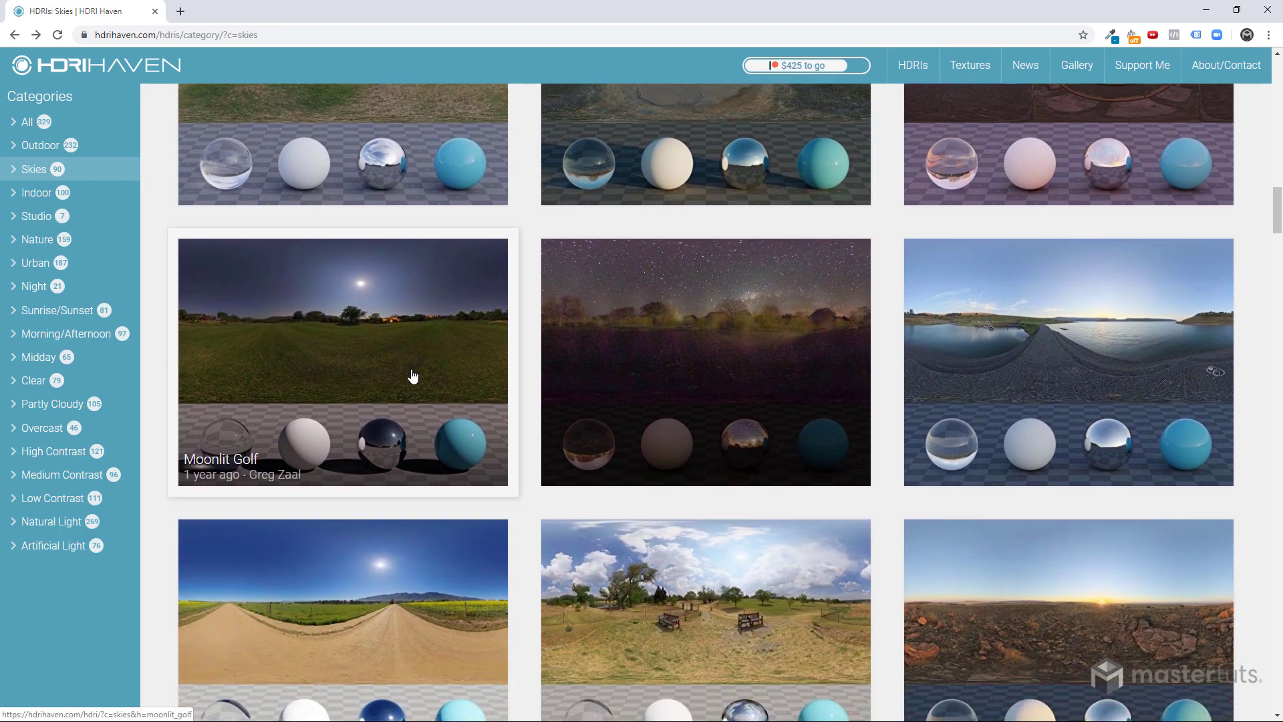
pyautogui.scroll(7, 412, 376)
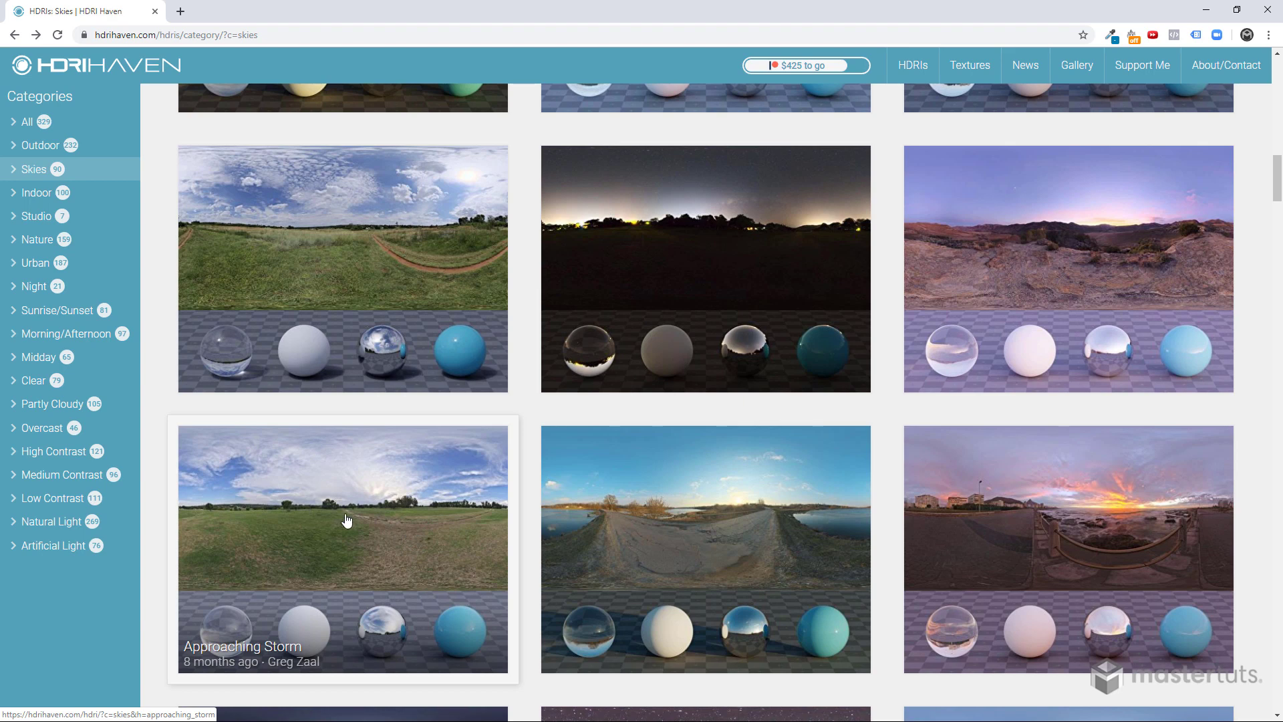
pyautogui.scroll(2, 424, 258)
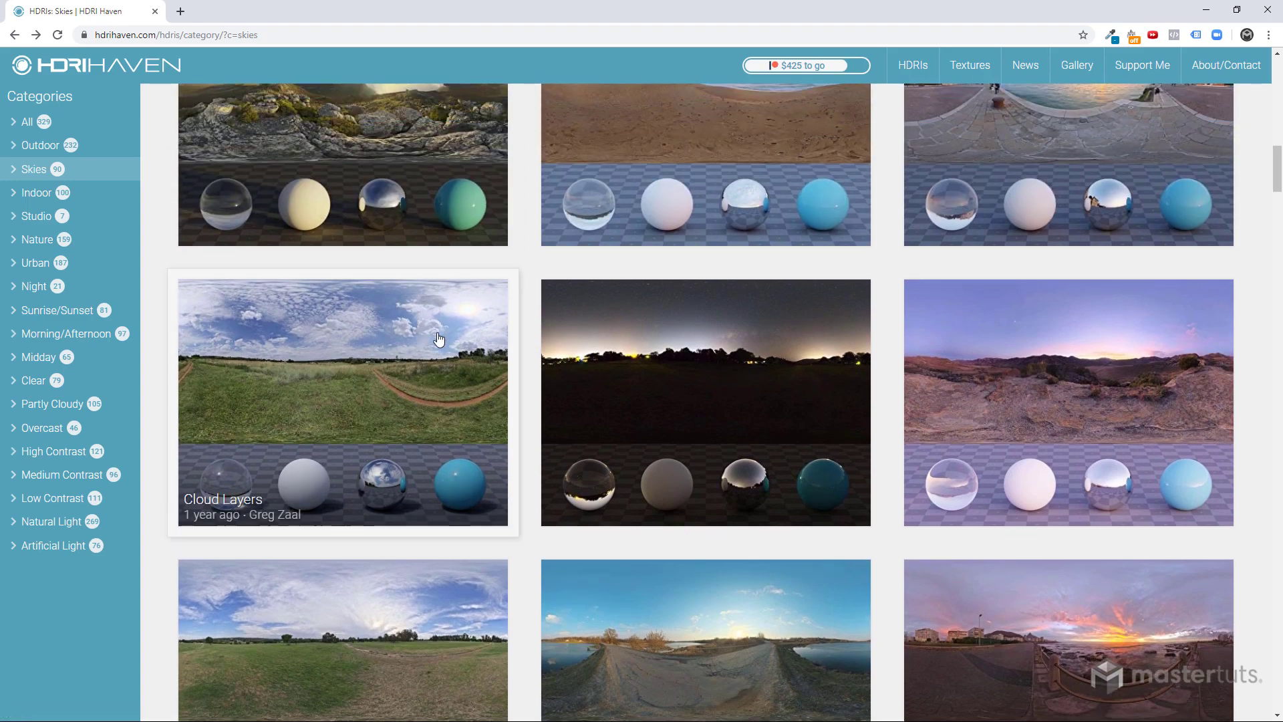
pyautogui.scroll(5, 439, 339)
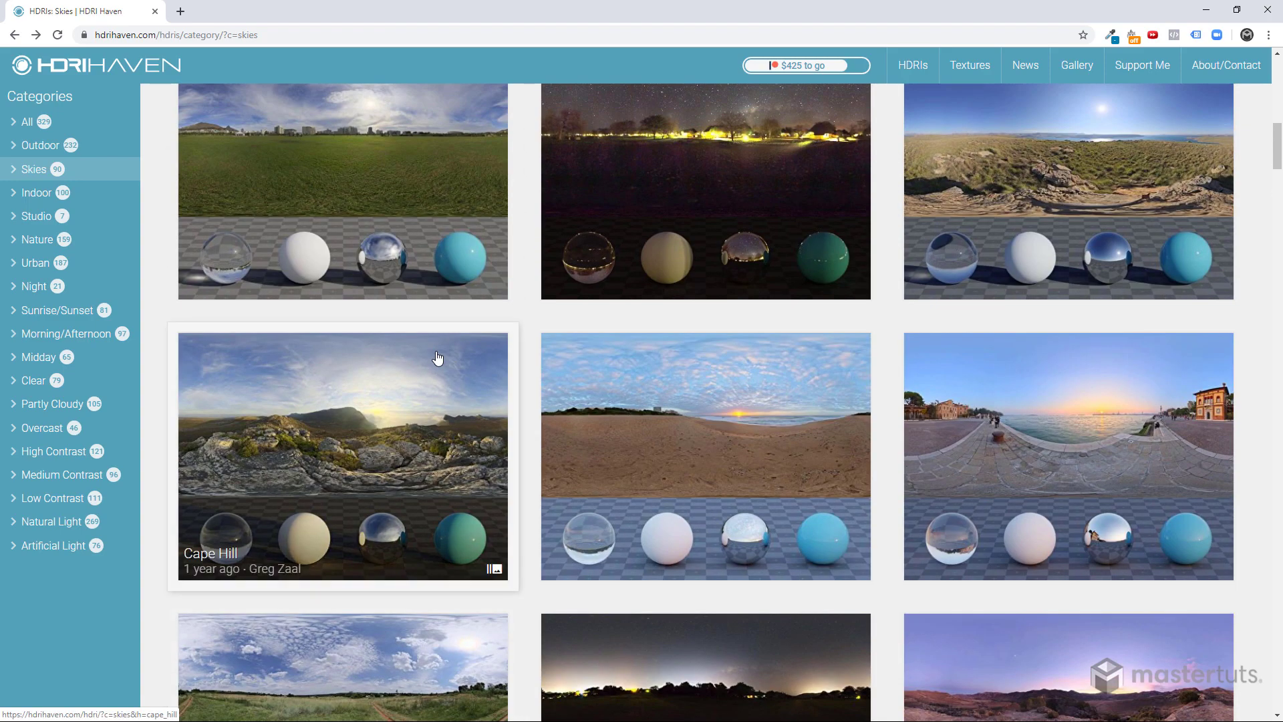
pyautogui.scroll(10, 438, 359)
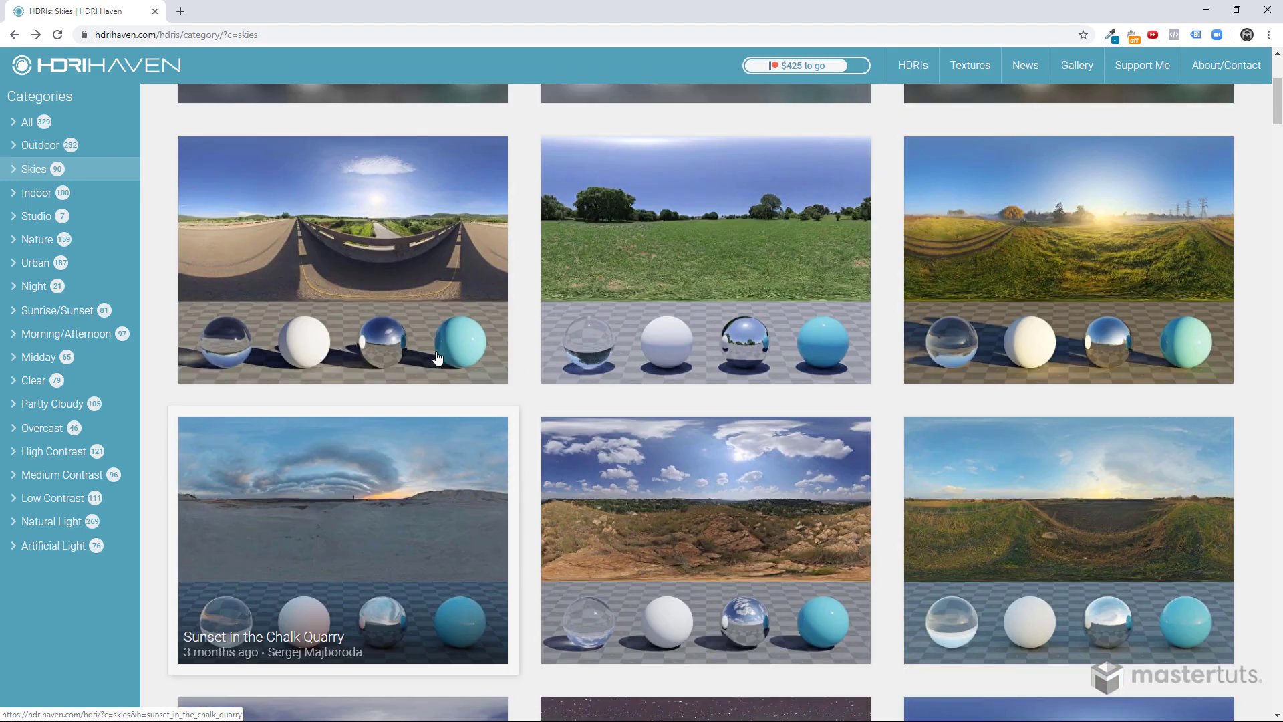
pyautogui.scroll(1, 437, 359)
pyautogui.scroll(3, 438, 359)
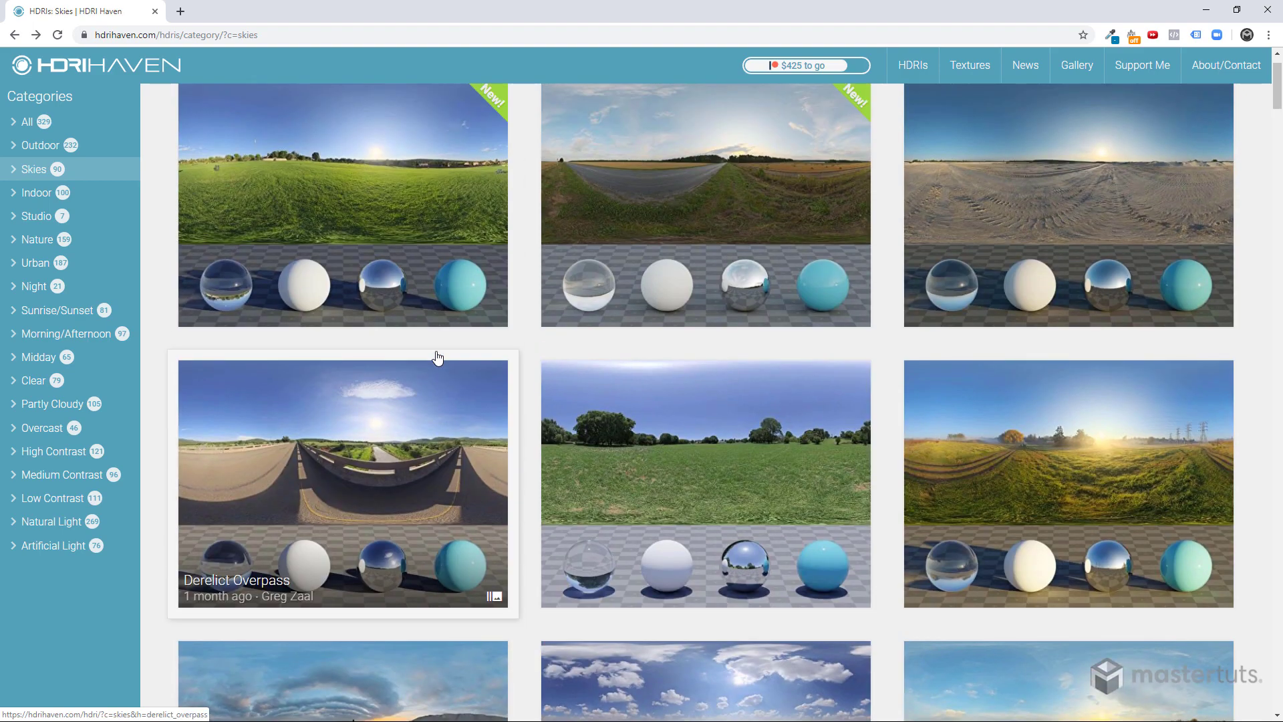
# Step: Switch to SketchUp and place a V-Ray dome light on the front lawn, using museumplein_4k.hdr as its texture
pyautogui.hotkey('alt', 'Tab')
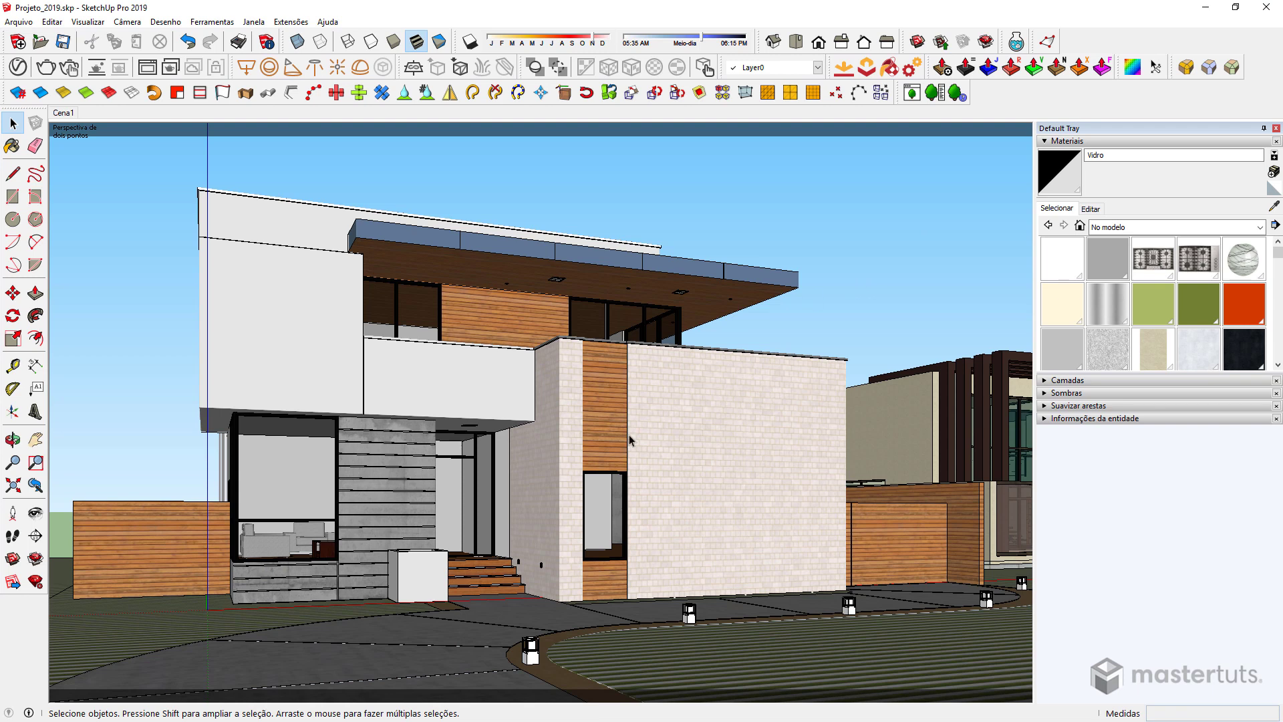
pyautogui.click(360, 68)
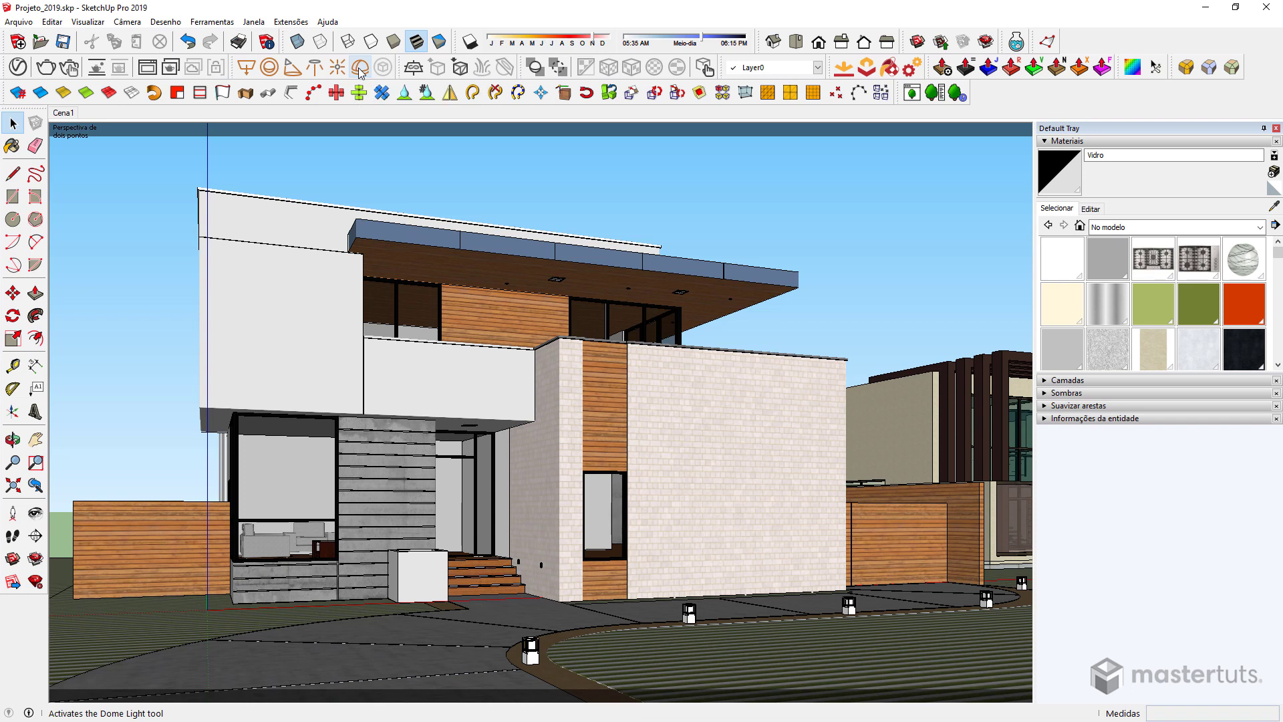
pyautogui.click(360, 69)
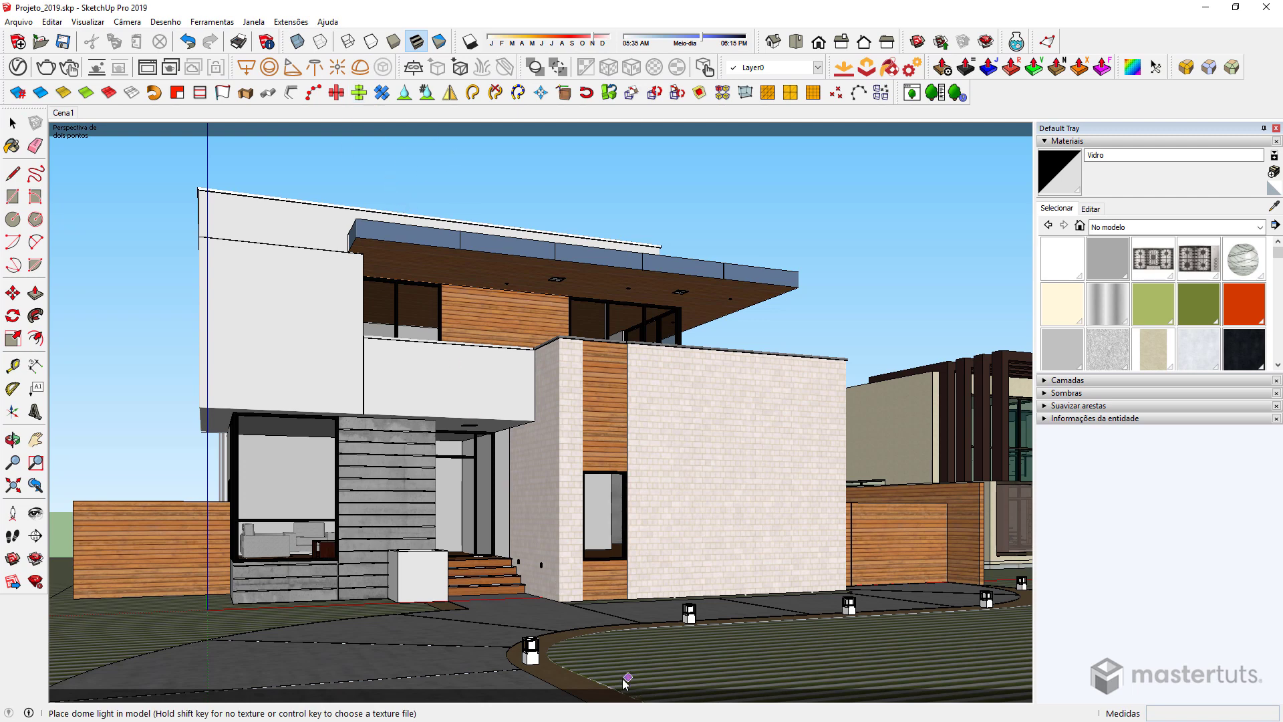
pyautogui.click(689, 661)
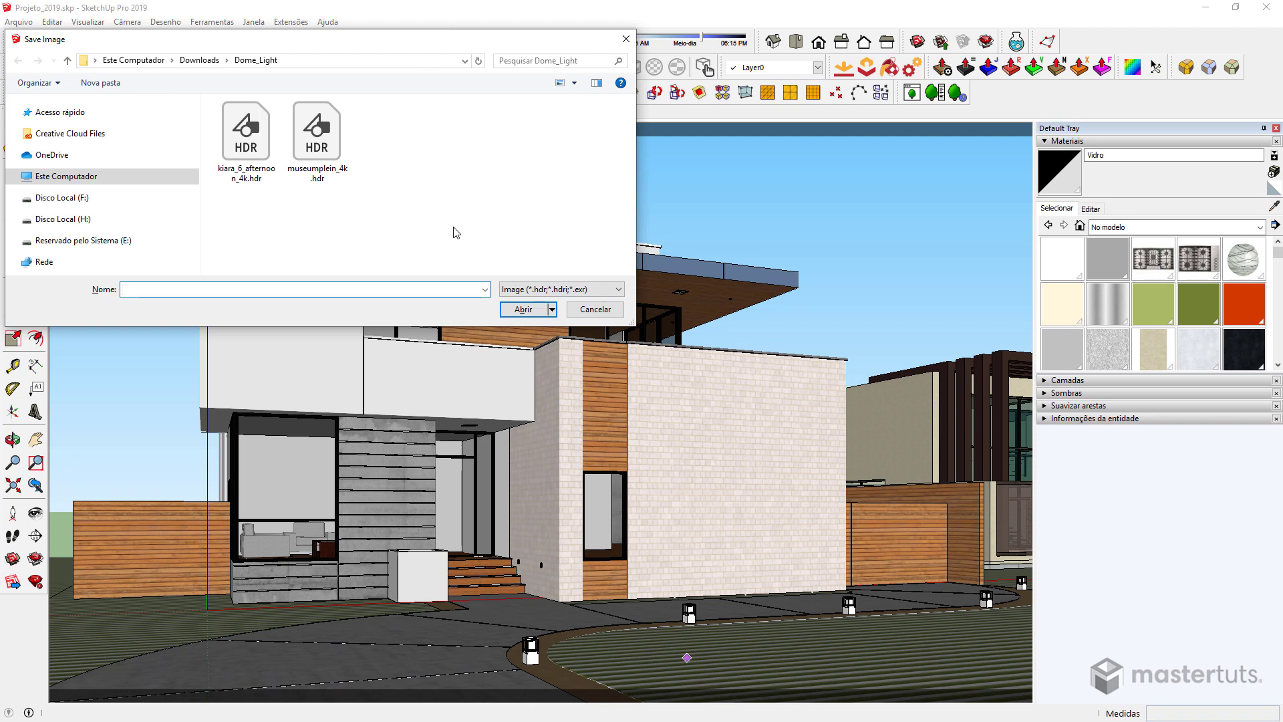
pyautogui.click(328, 149)
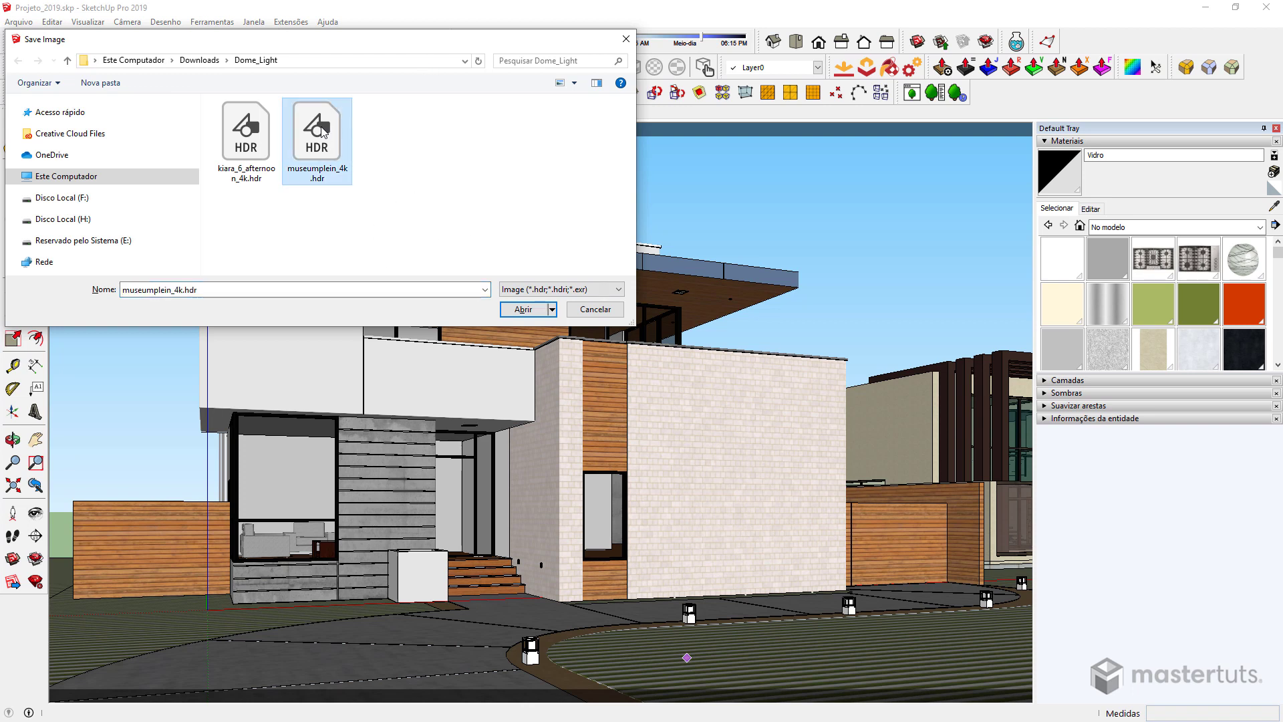
pyautogui.click(527, 310)
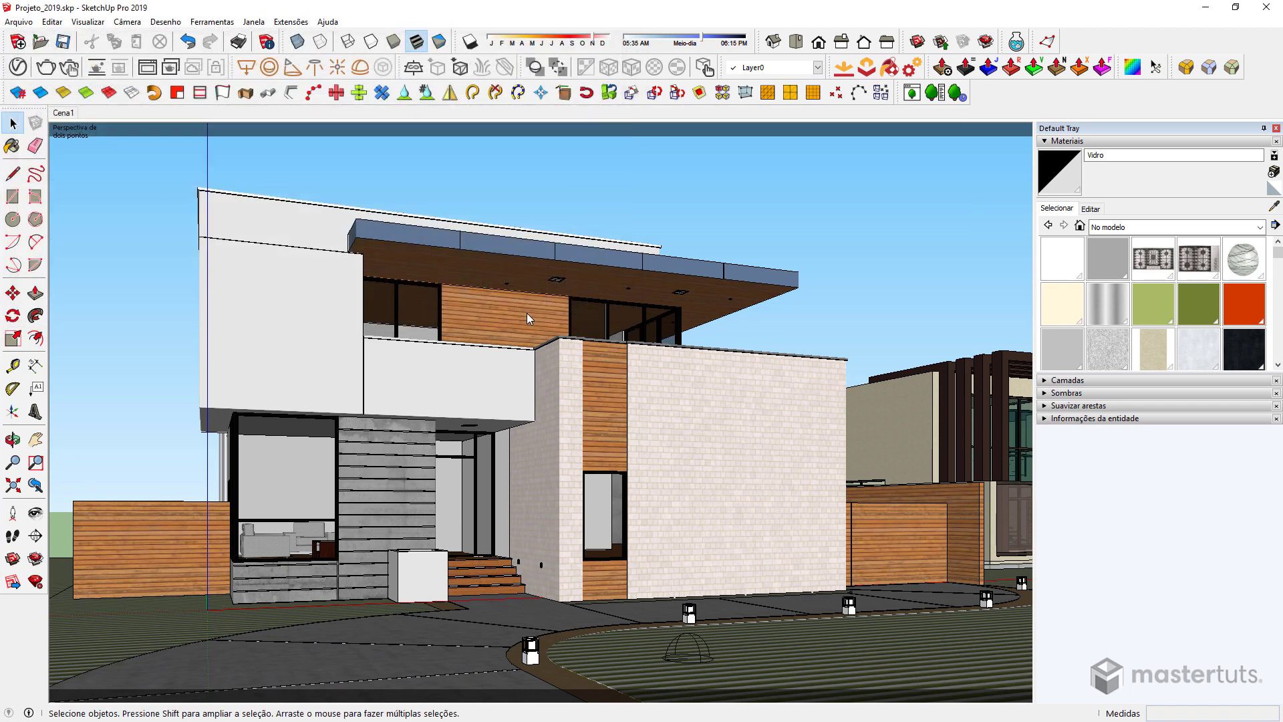
# Step: Start an interactive V-Ray render in the frame buffer and set the camera's exposure value to 8
pyautogui.click(148, 68)
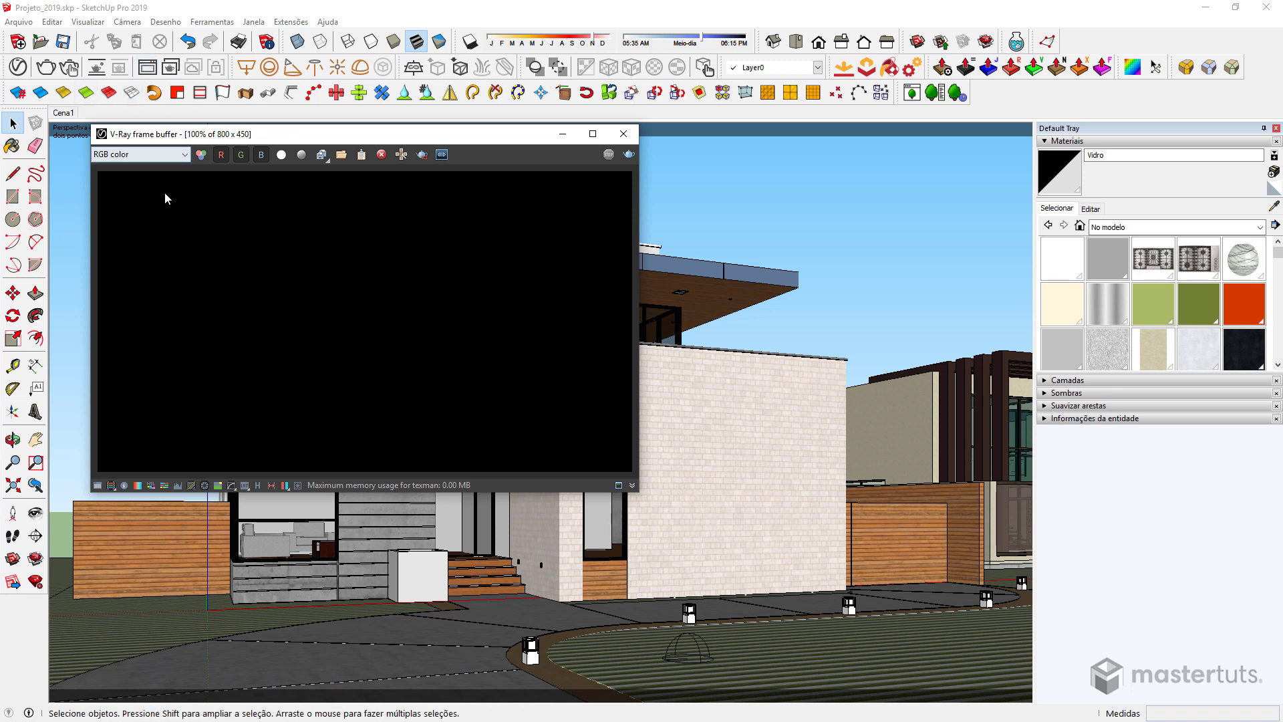
pyautogui.click(79, 71)
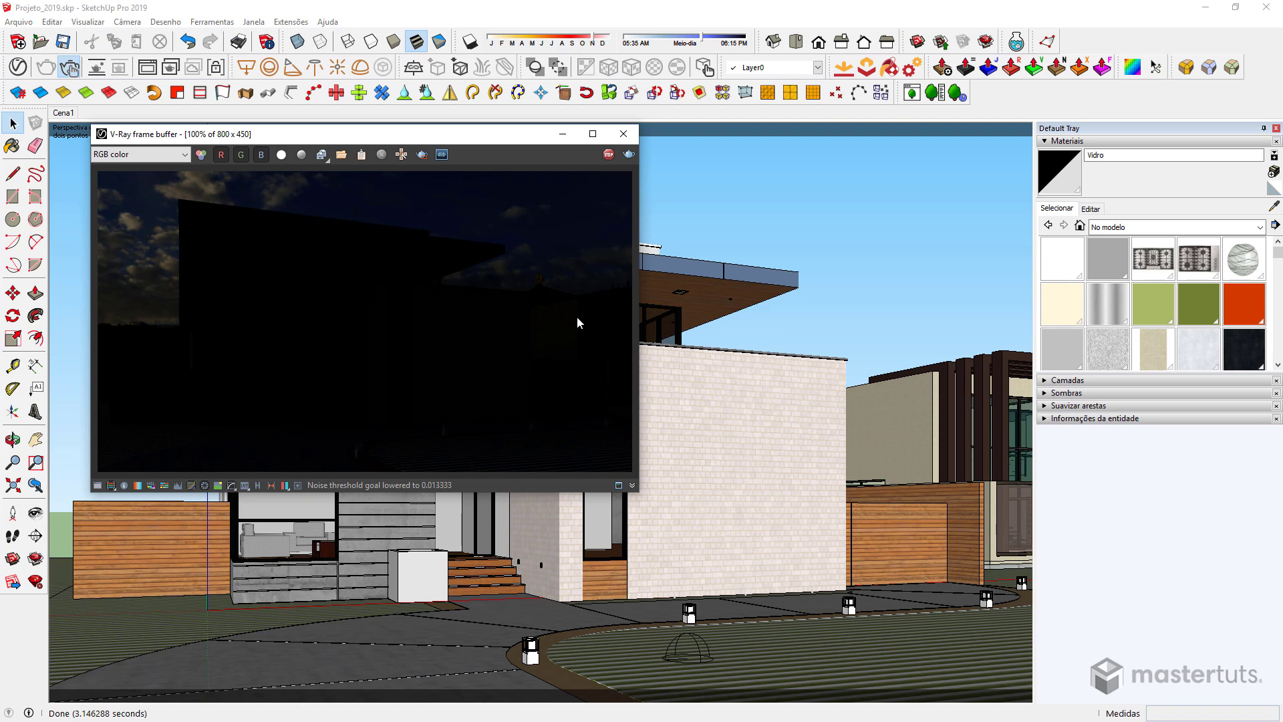
pyautogui.click(18, 67)
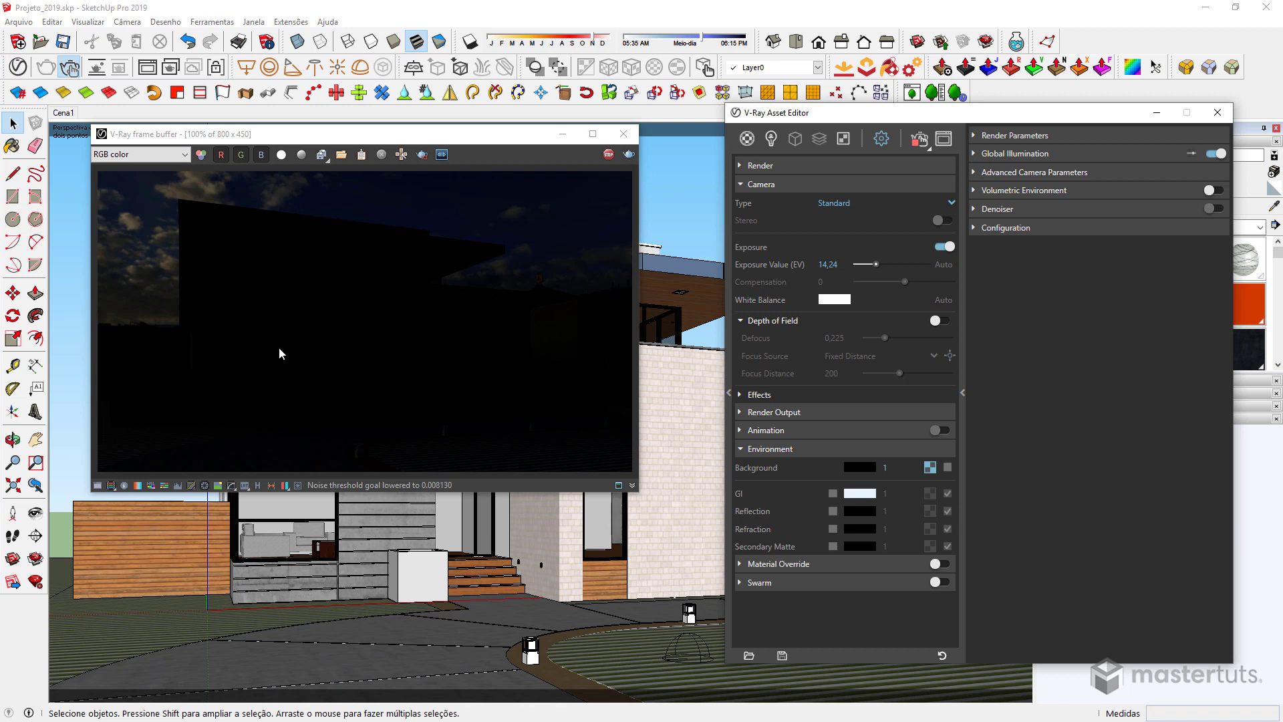
pyautogui.doubleClick(834, 265)
pyautogui.write('8')
pyautogui.press('Return')
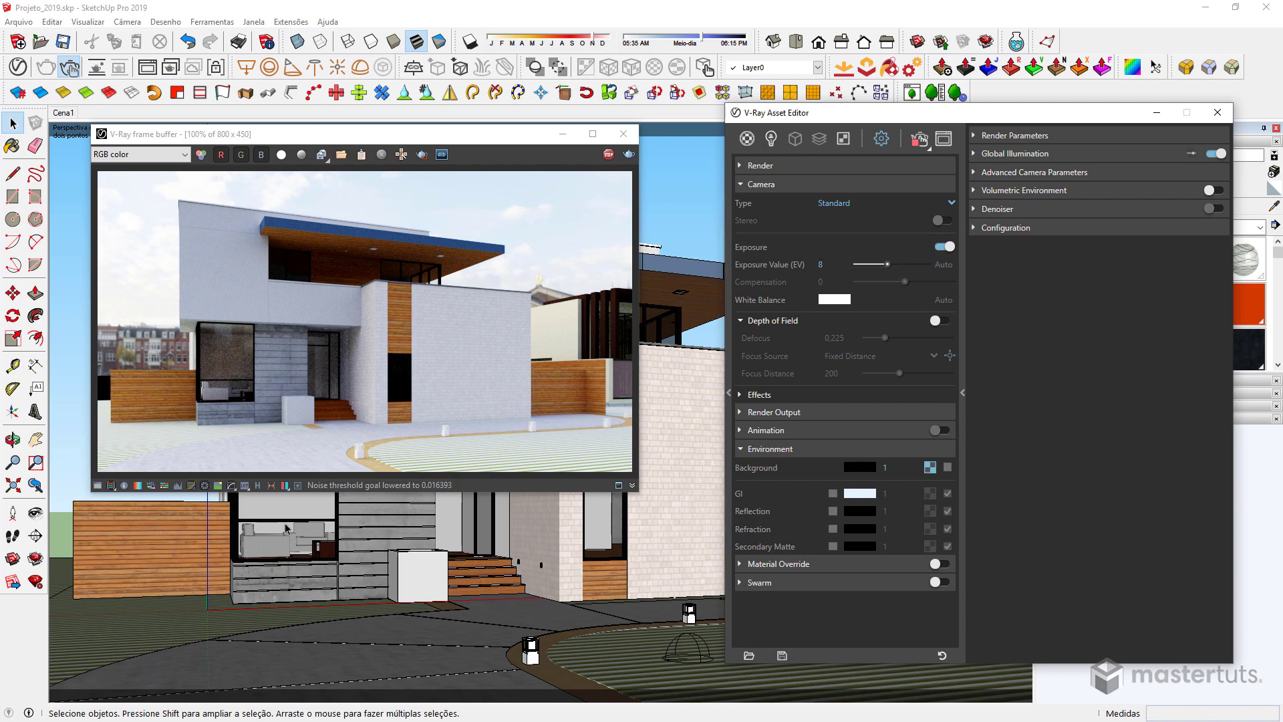
# Step: Examine the glazed front window up close in the model and the render, and return to the Cena1 scene view
pyautogui.scroll(2, 286, 528)
pyautogui.scroll(3, 286, 528)
pyautogui.moveTo(294, 528); pyautogui.dragTo(366, 519, button='middle')
pyautogui.scroll(2, 260, 341)
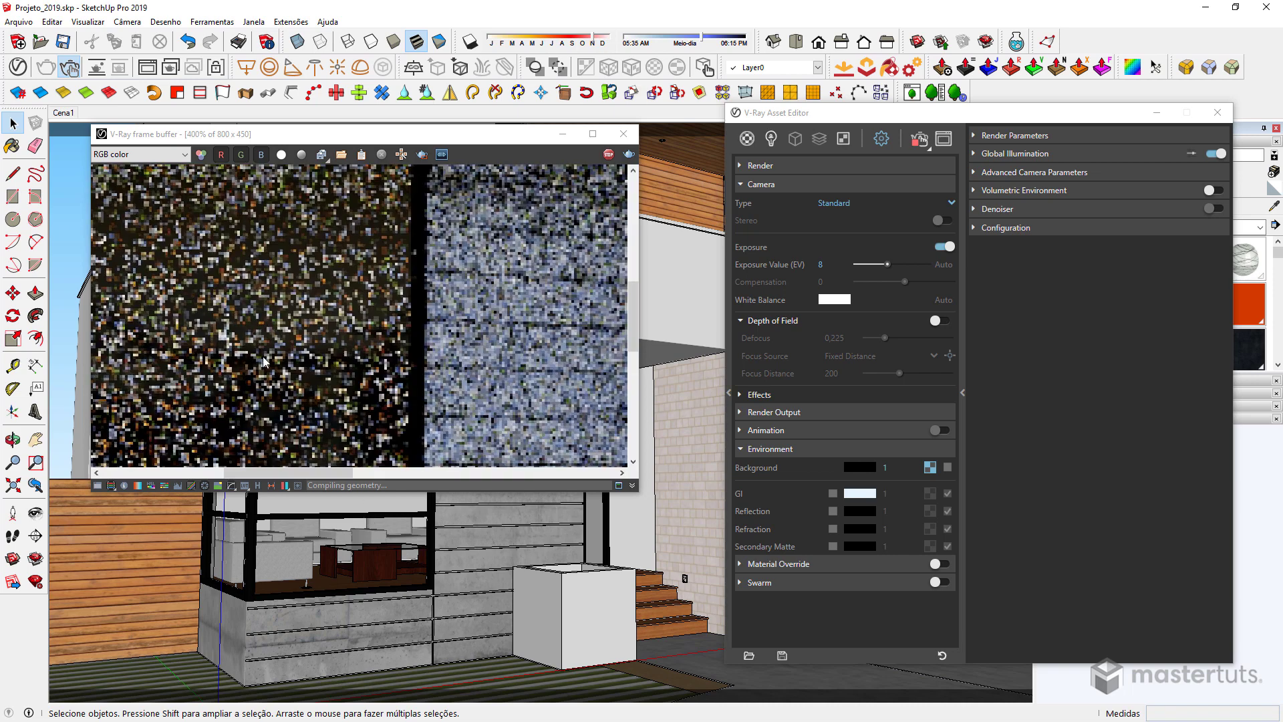
pyautogui.scroll(-1, 328, 364)
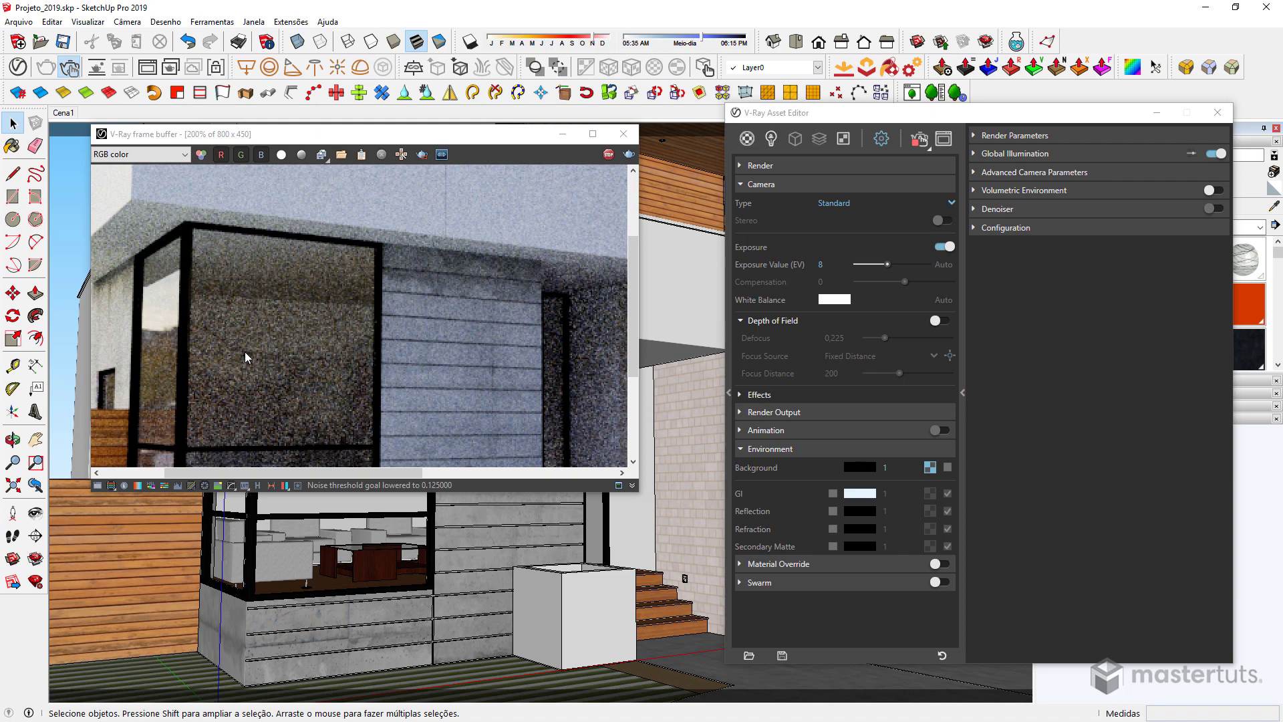
pyautogui.click(64, 112)
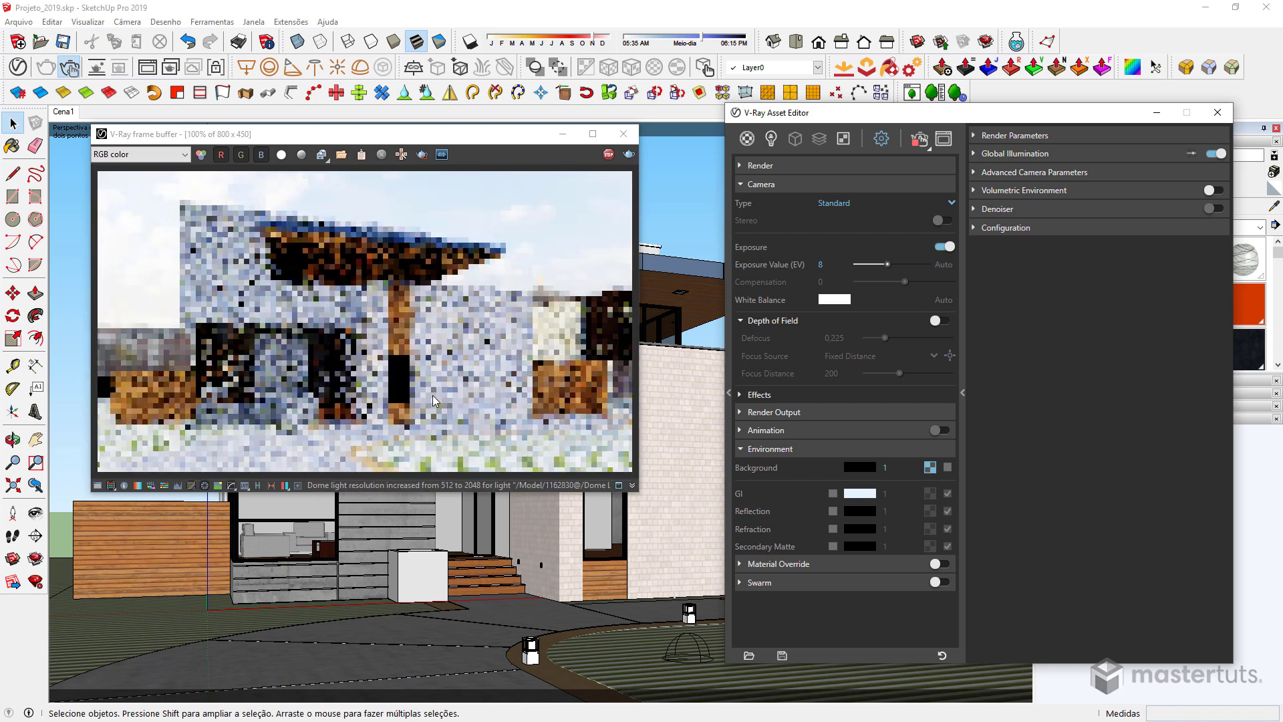
# Step: Set the camera's exposure value to 10
pyautogui.click(814, 263)
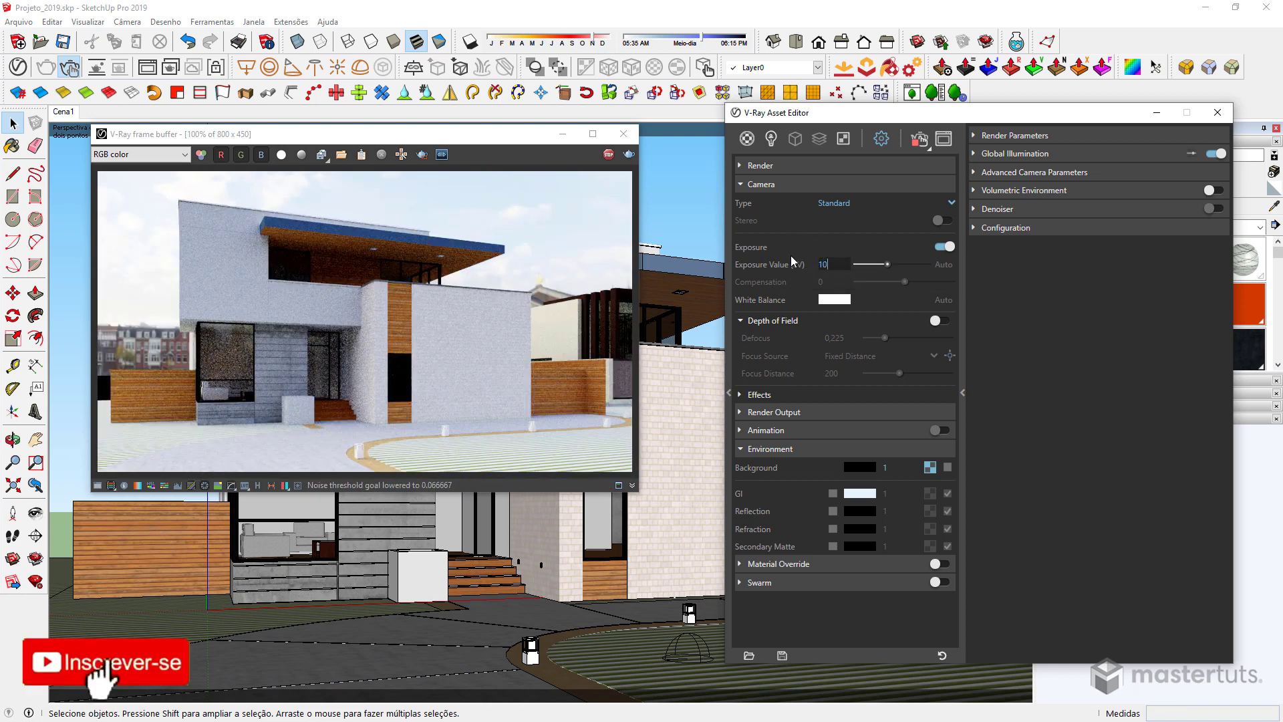
pyautogui.write('10')
pyautogui.press('Return')
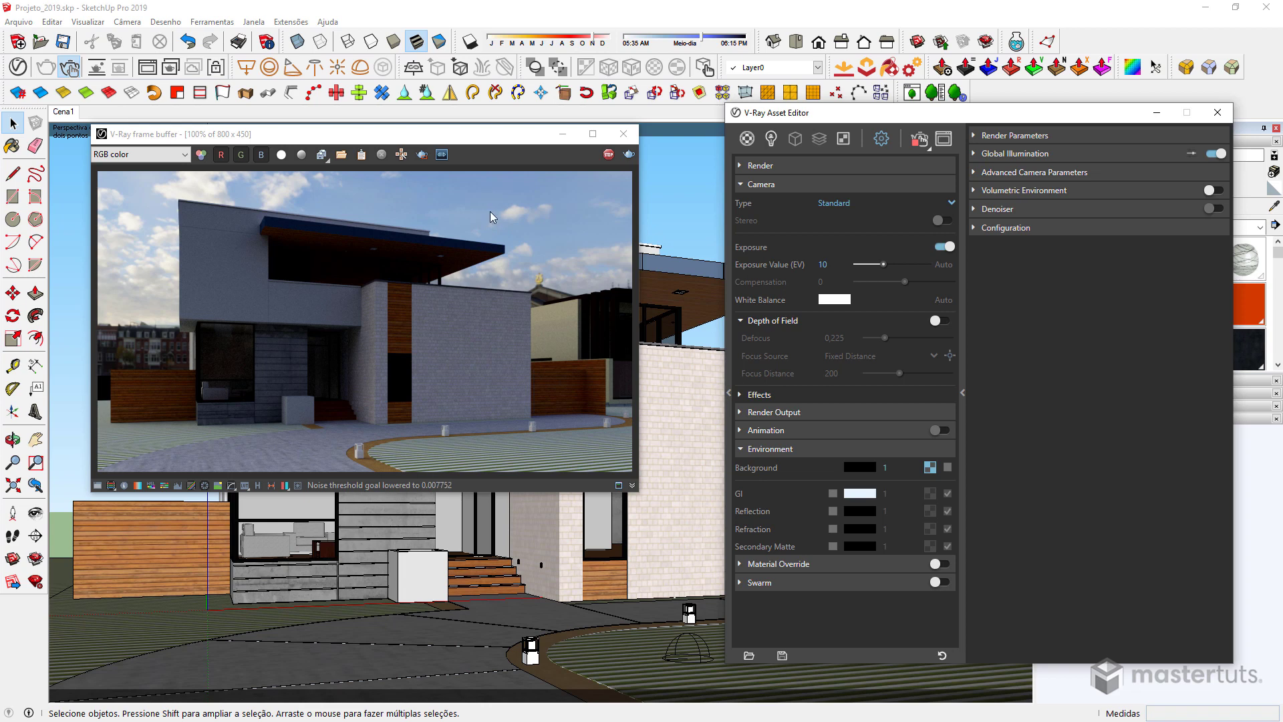
# Step: Replace the dome light's HDR texture with kiara_6_afternoon_4k.hdr from the Dome_Light folder
pyautogui.moveTo(773, 282)
pyautogui.click(772, 139)
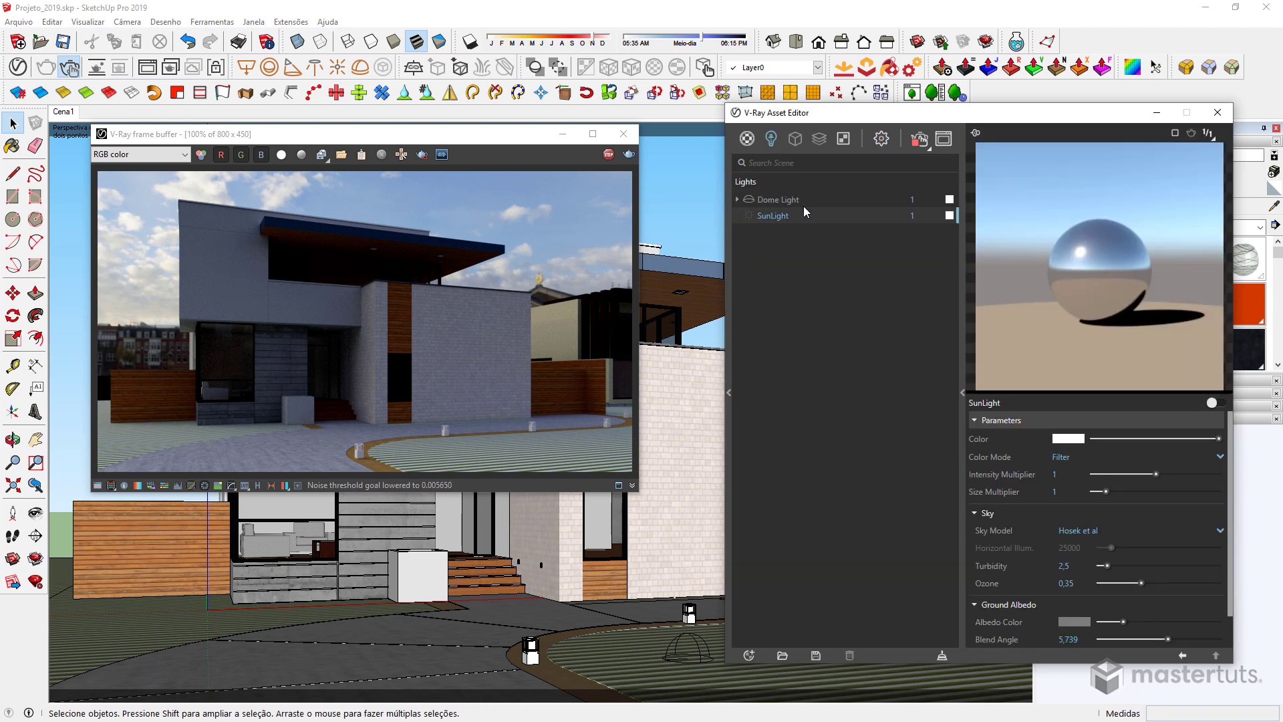
pyautogui.click(782, 200)
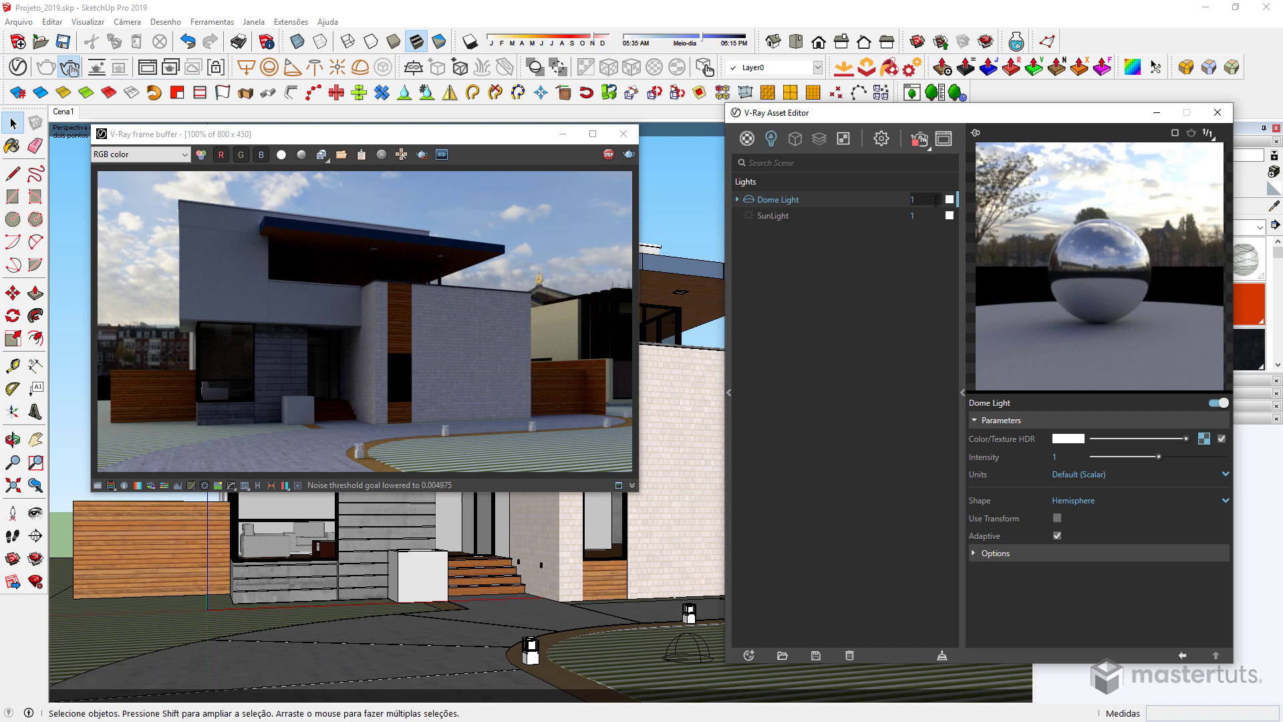
pyautogui.doubleClick(913, 199)
pyautogui.press('Return')
pyautogui.click(1204, 438)
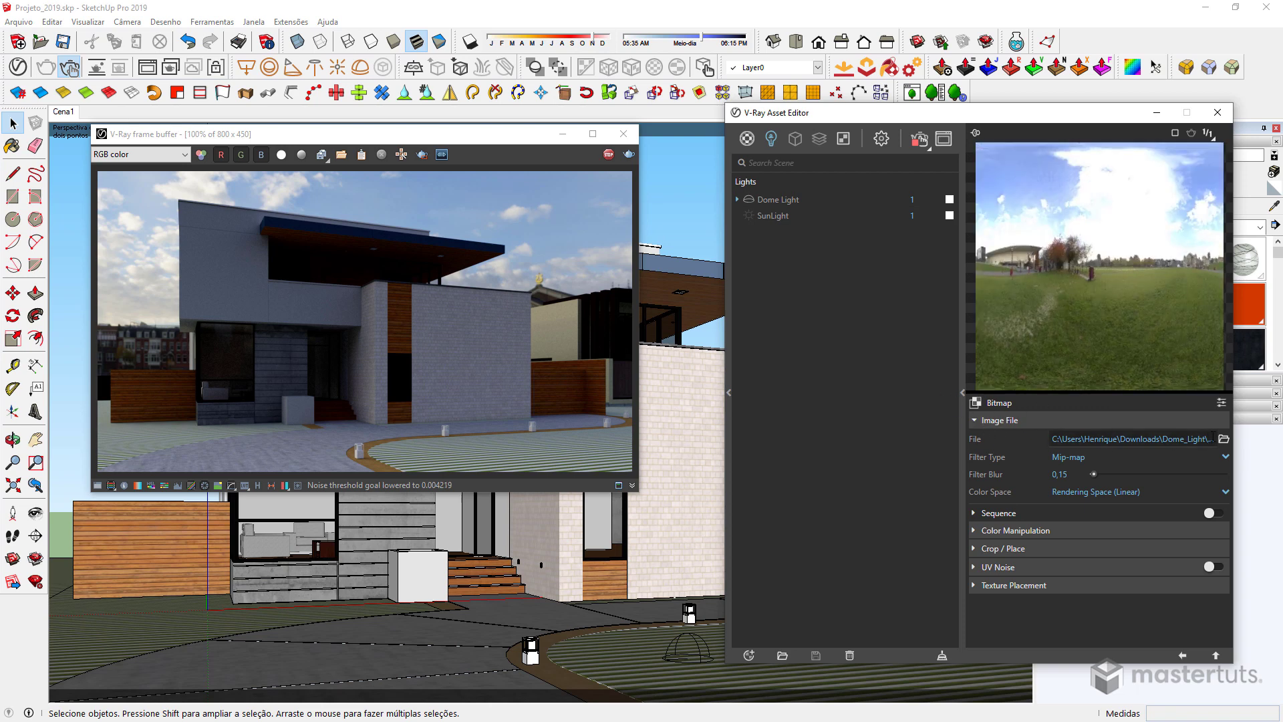
pyautogui.click(1224, 438)
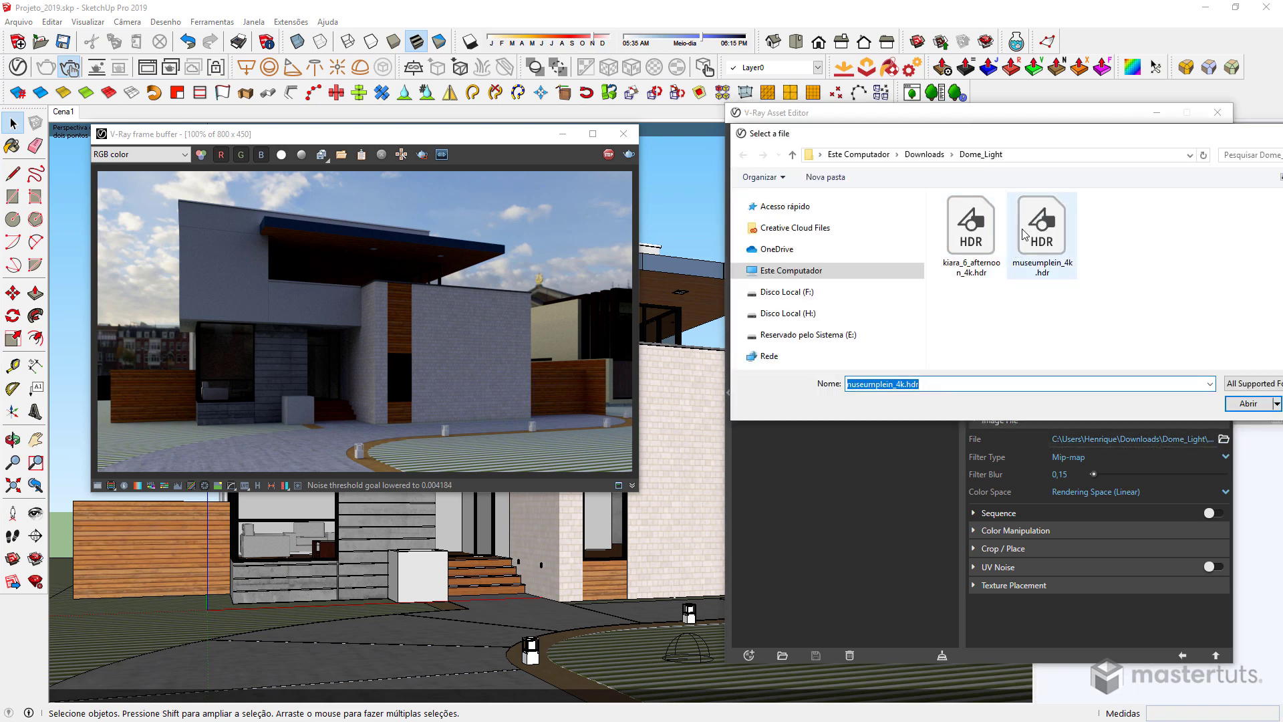
pyautogui.click(969, 231)
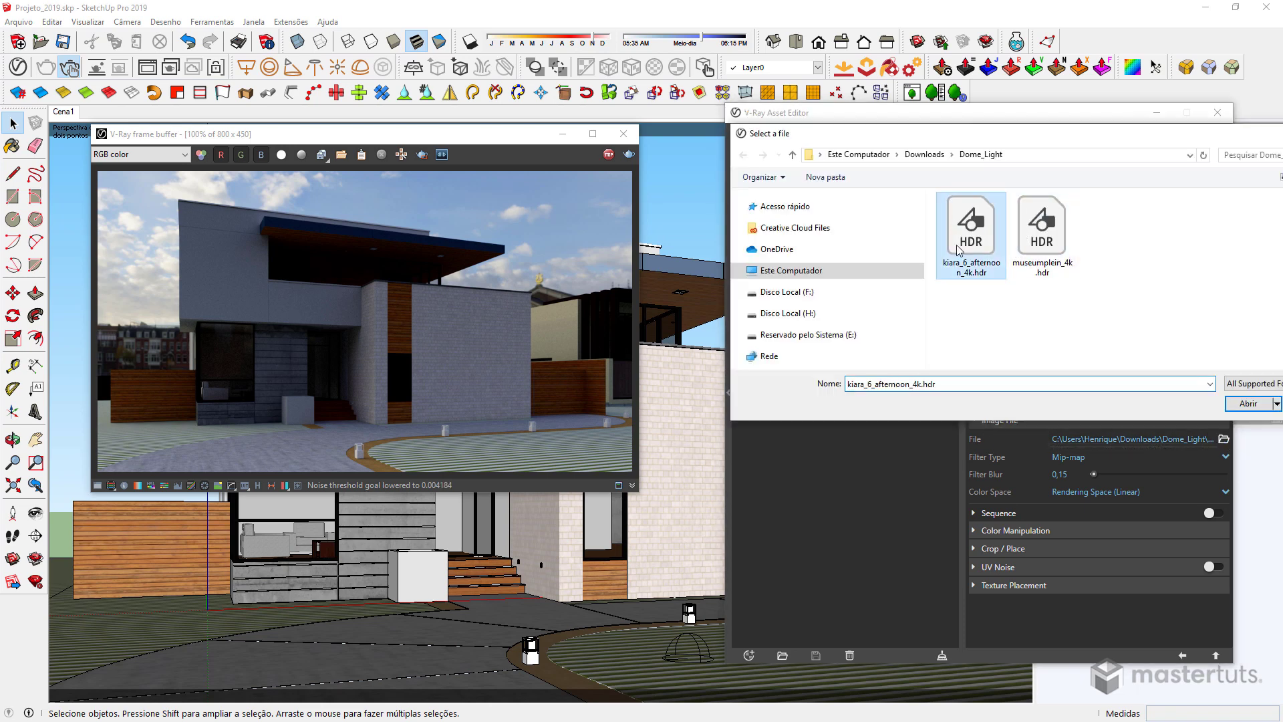
pyautogui.click(1247, 404)
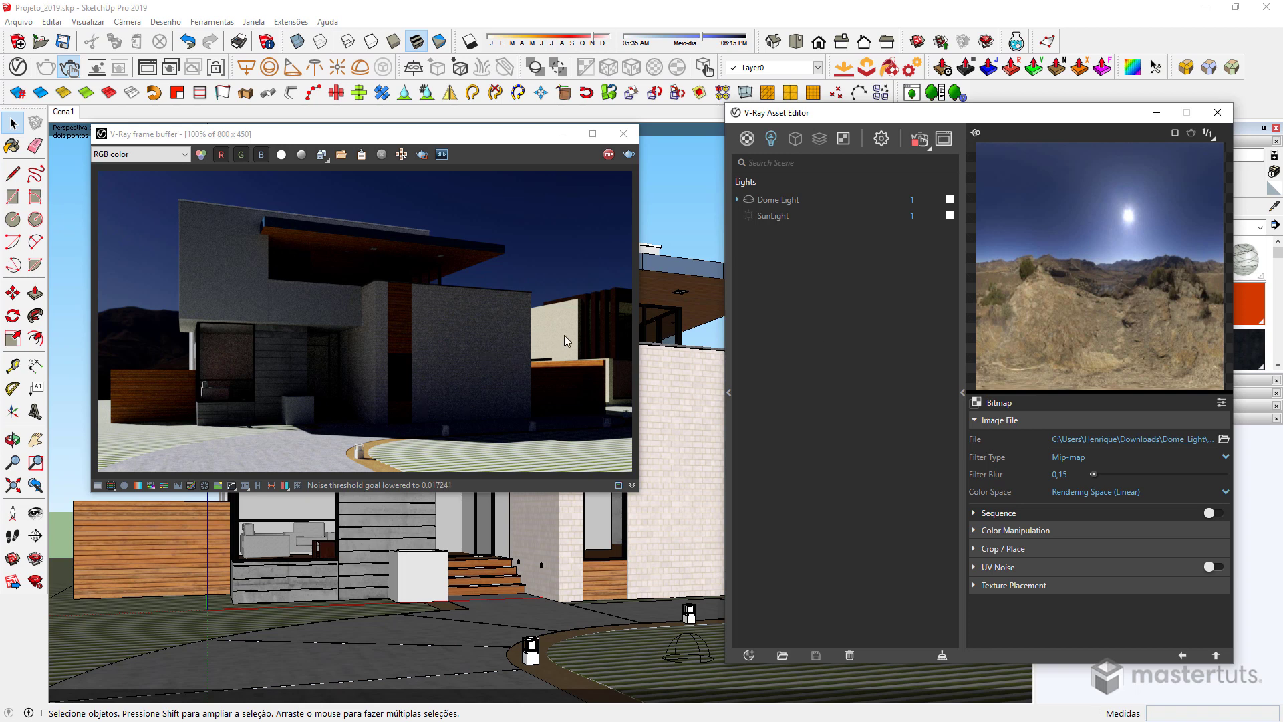
# Step: Rotate the dome light's environment texture horizontally to about -210.3 so the sun lights the front of the house
pyautogui.click(1012, 585)
pyautogui.scroll(-3, 1016, 587)
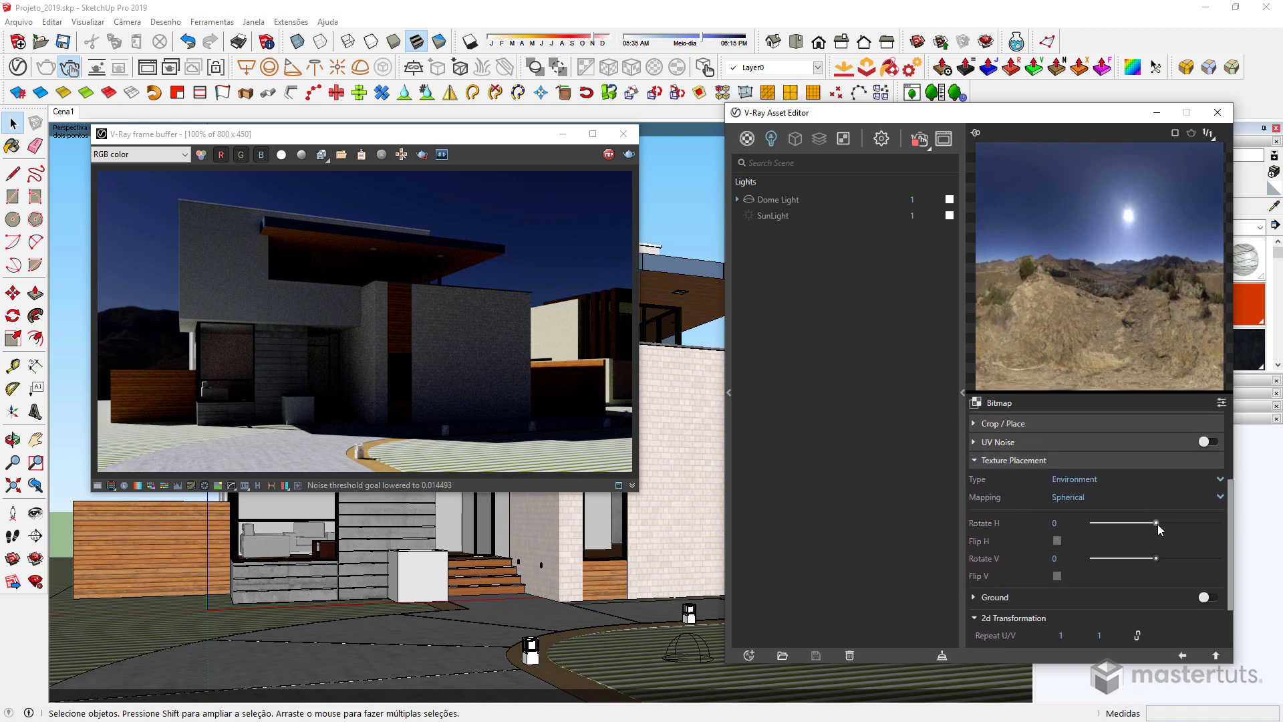
pyautogui.moveTo(1157, 524); pyautogui.dragTo(1131, 523)
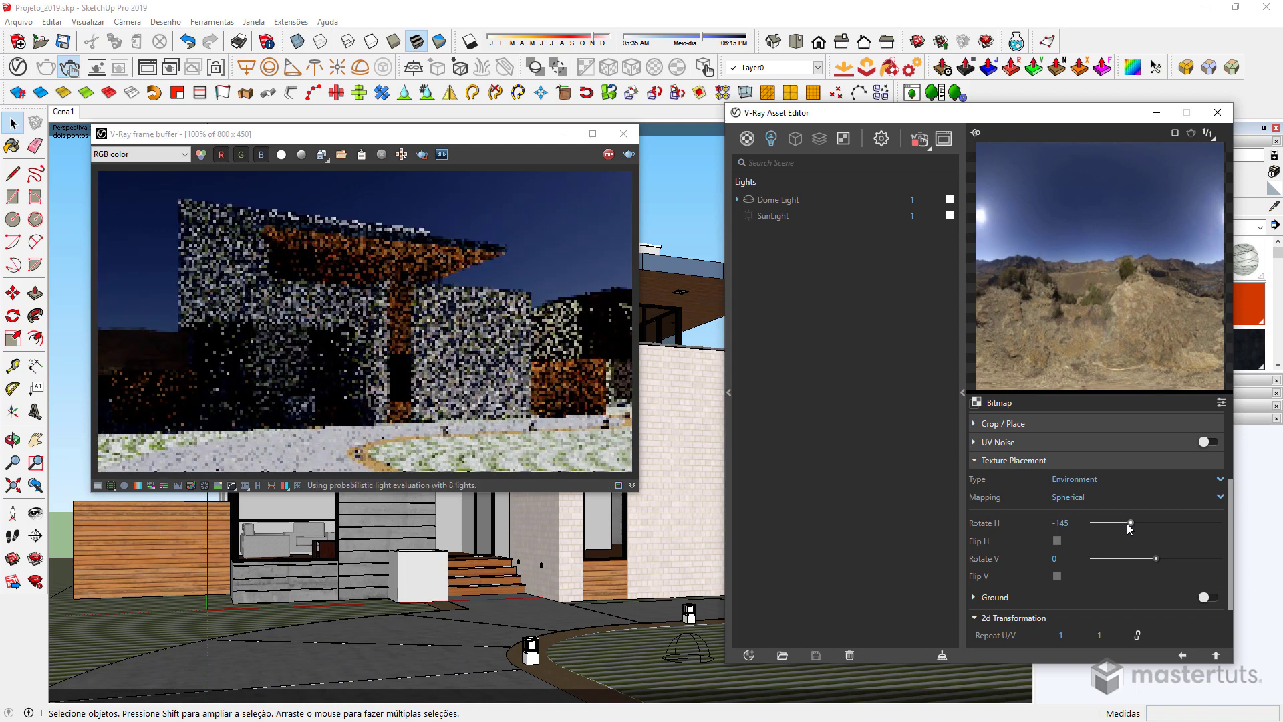
pyautogui.moveTo(1130, 523); pyautogui.dragTo(1121, 523)
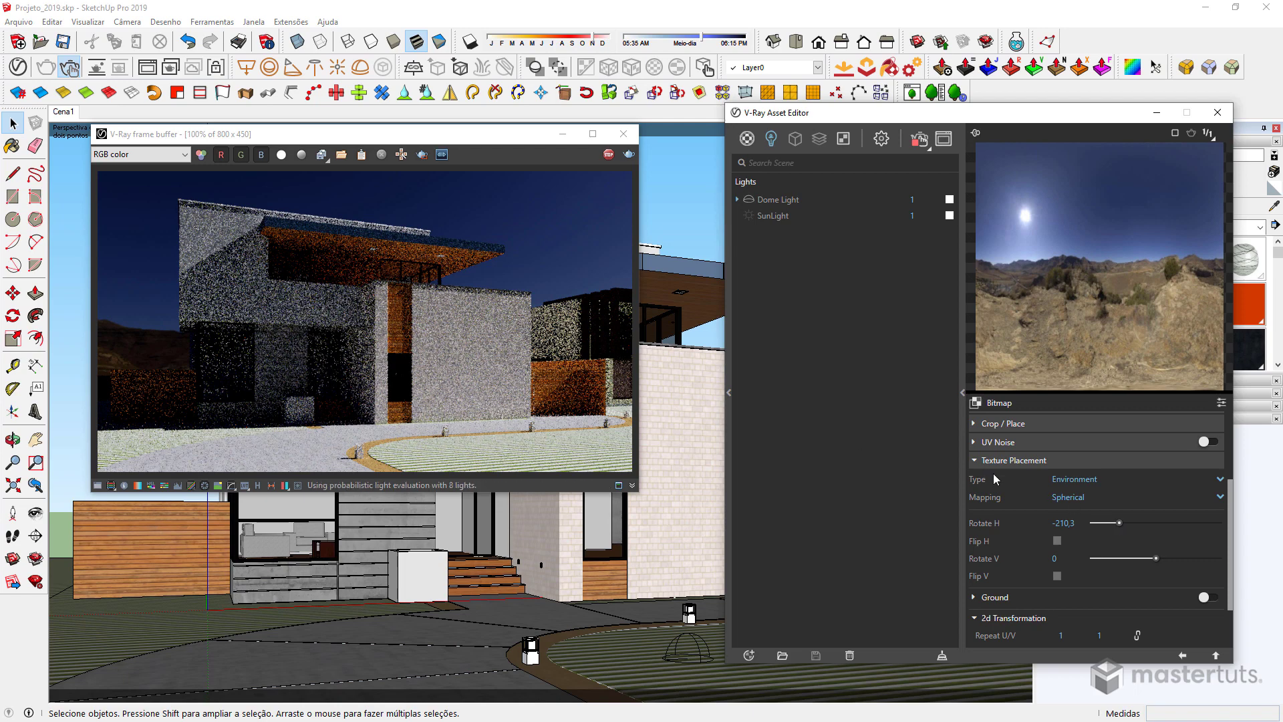
pyautogui.click(1077, 524)
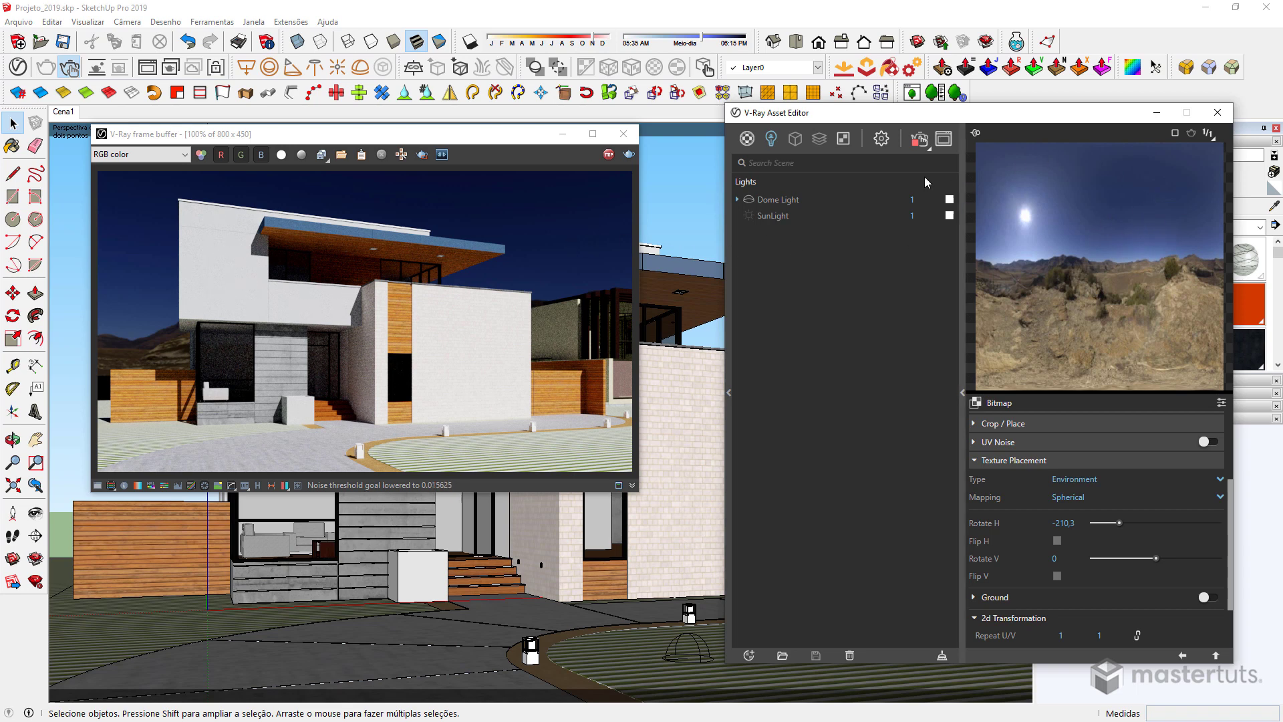
# Step: Set the camera's exposure value to 9 and inspect the shadows around the upper balcony in the render
pyautogui.click(883, 138)
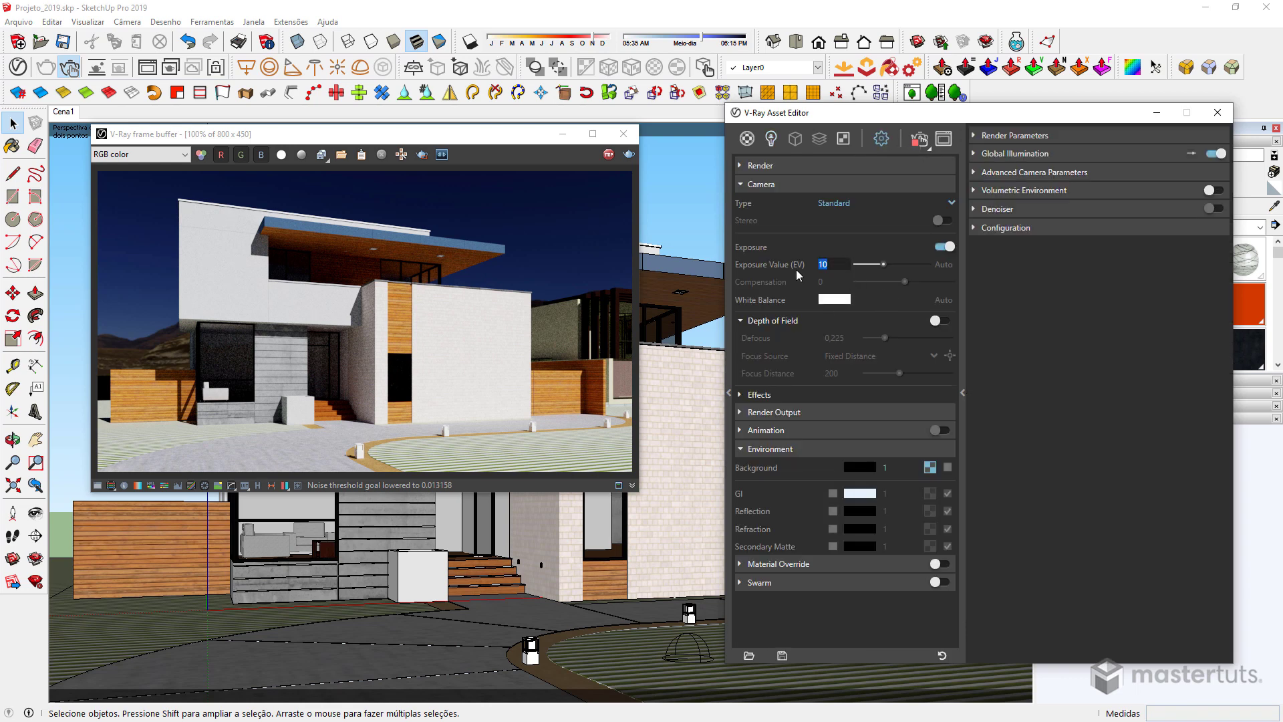
pyautogui.moveTo(797, 271)
pyautogui.write('9')
pyautogui.press('Return')
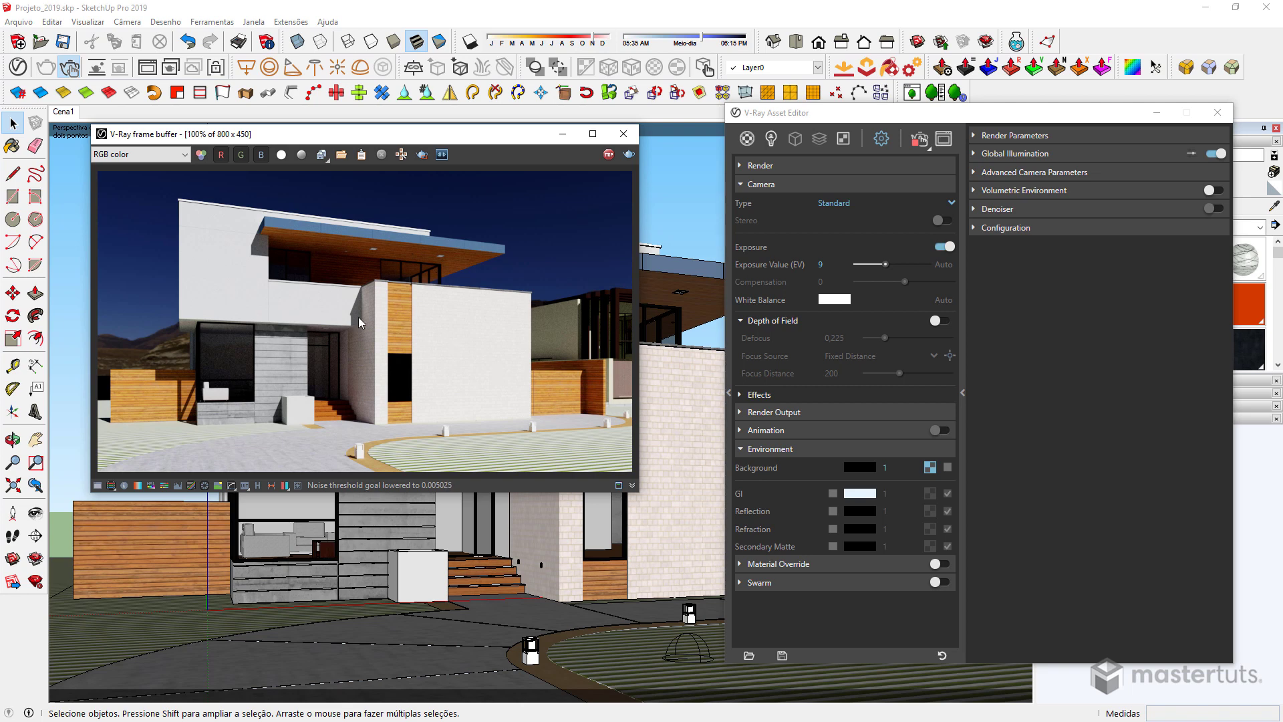
pyautogui.scroll(3, 354, 314)
pyautogui.moveTo(456, 411); pyautogui.dragTo(263, 294, button='middle')
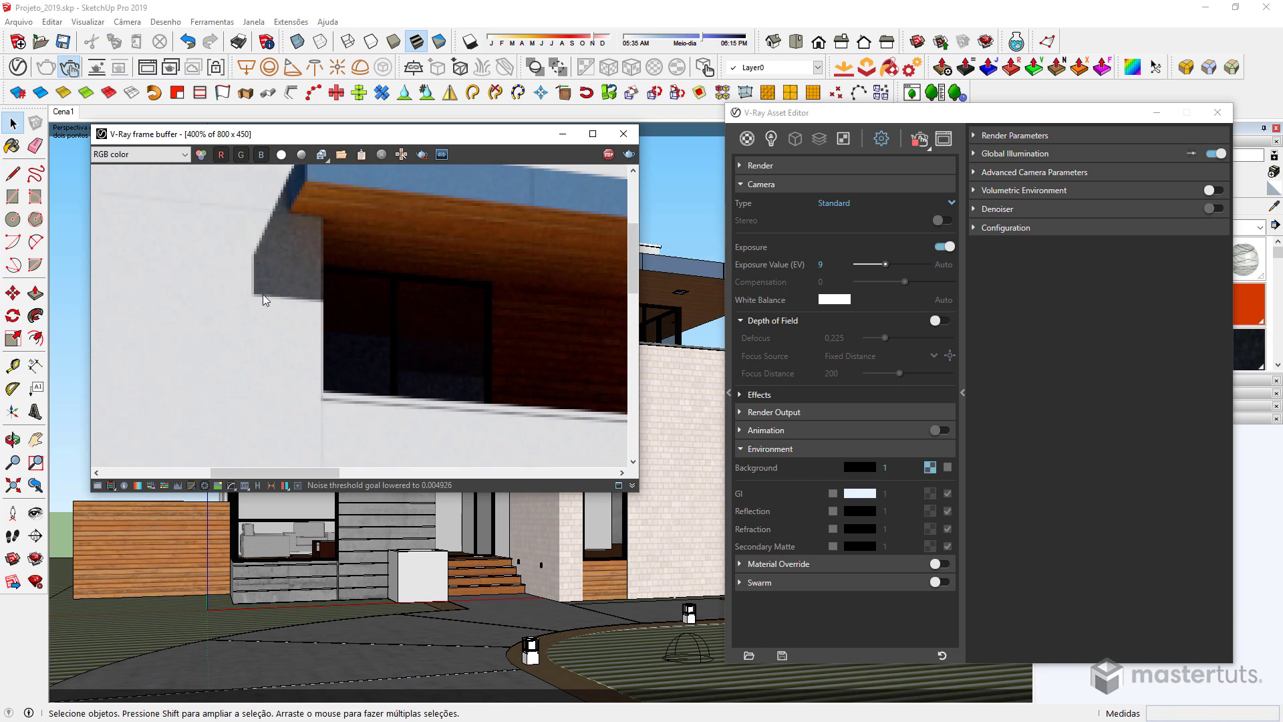
pyautogui.scroll(-2, 367, 292)
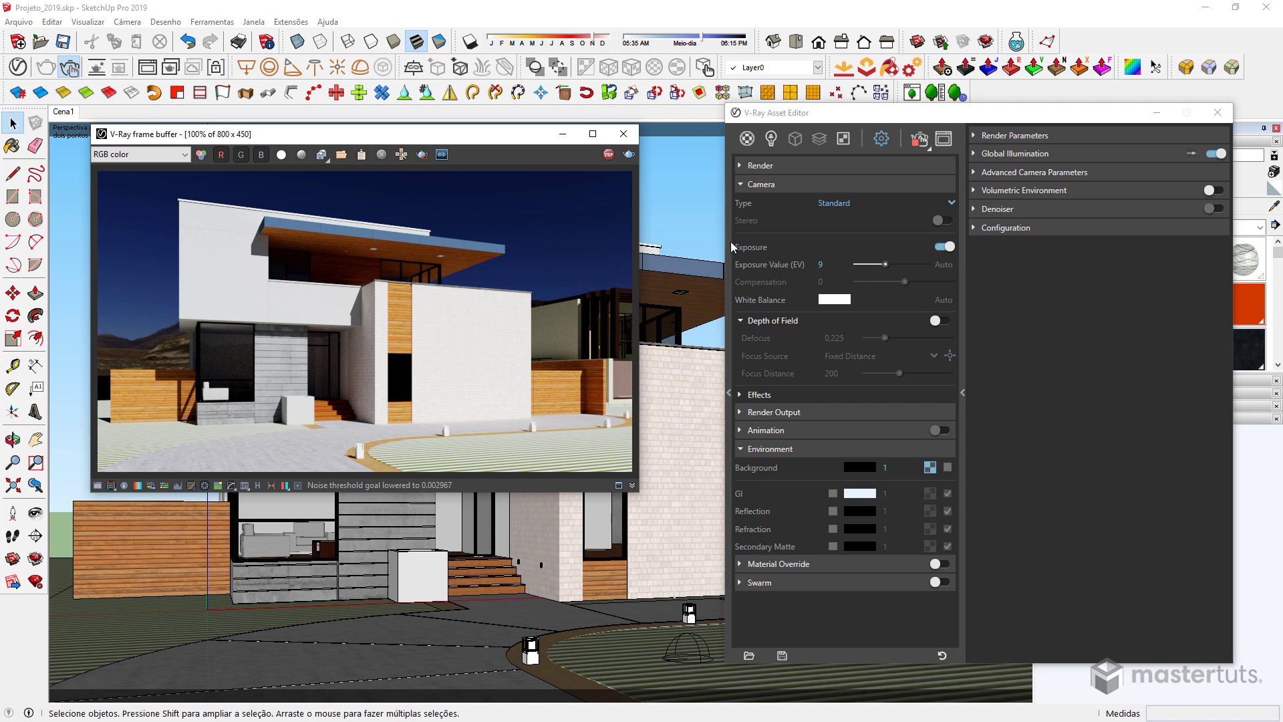
# Step: Change the dome light's shape to Sphere
pyautogui.click(771, 139)
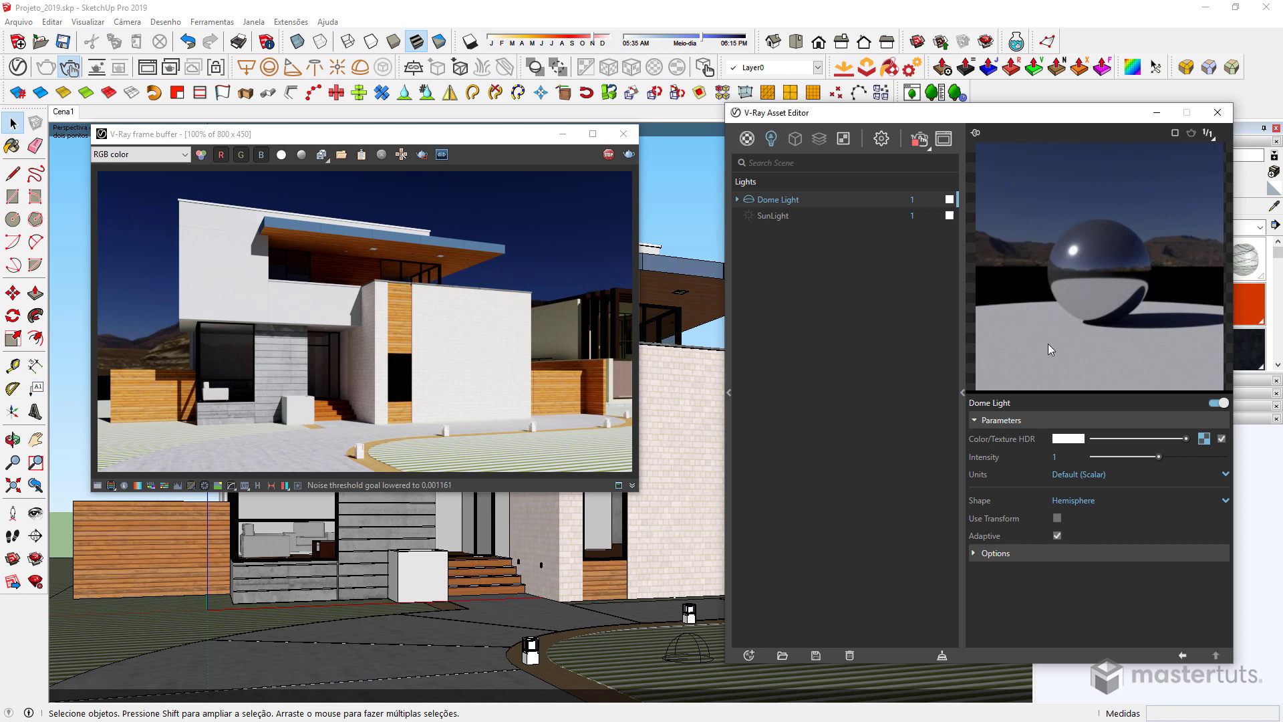
pyautogui.click(1092, 499)
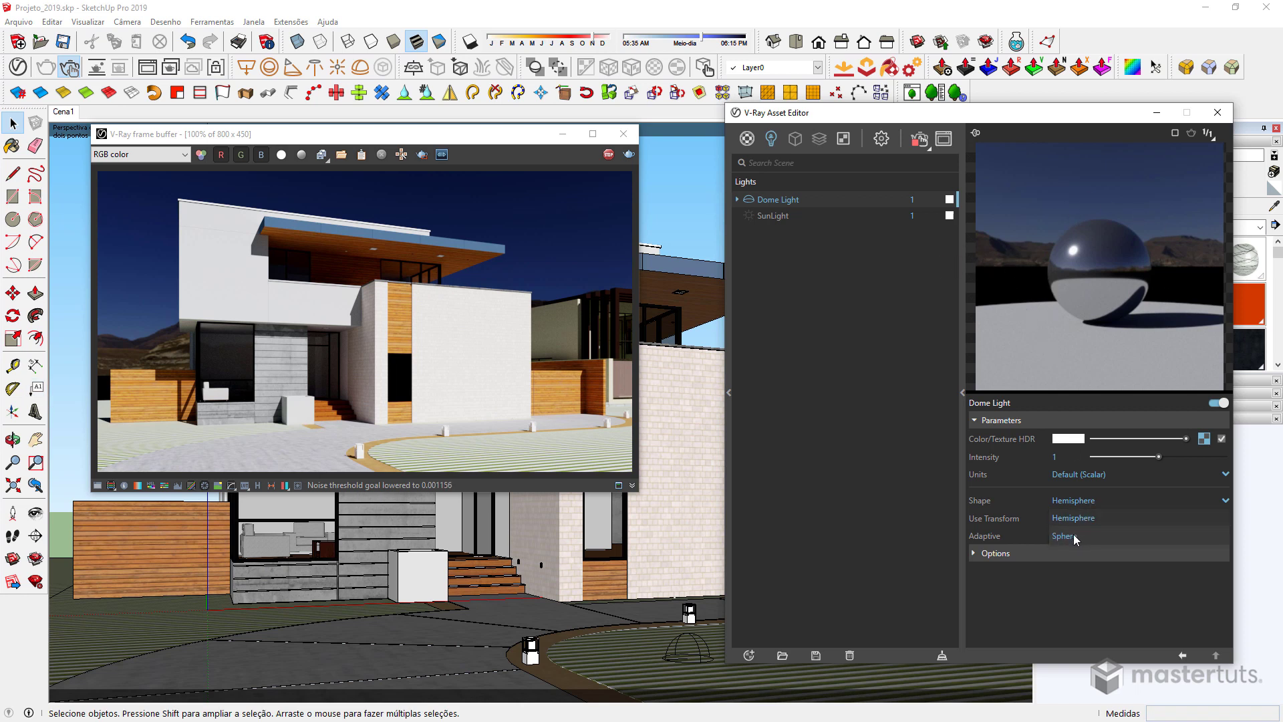
pyautogui.click(1074, 534)
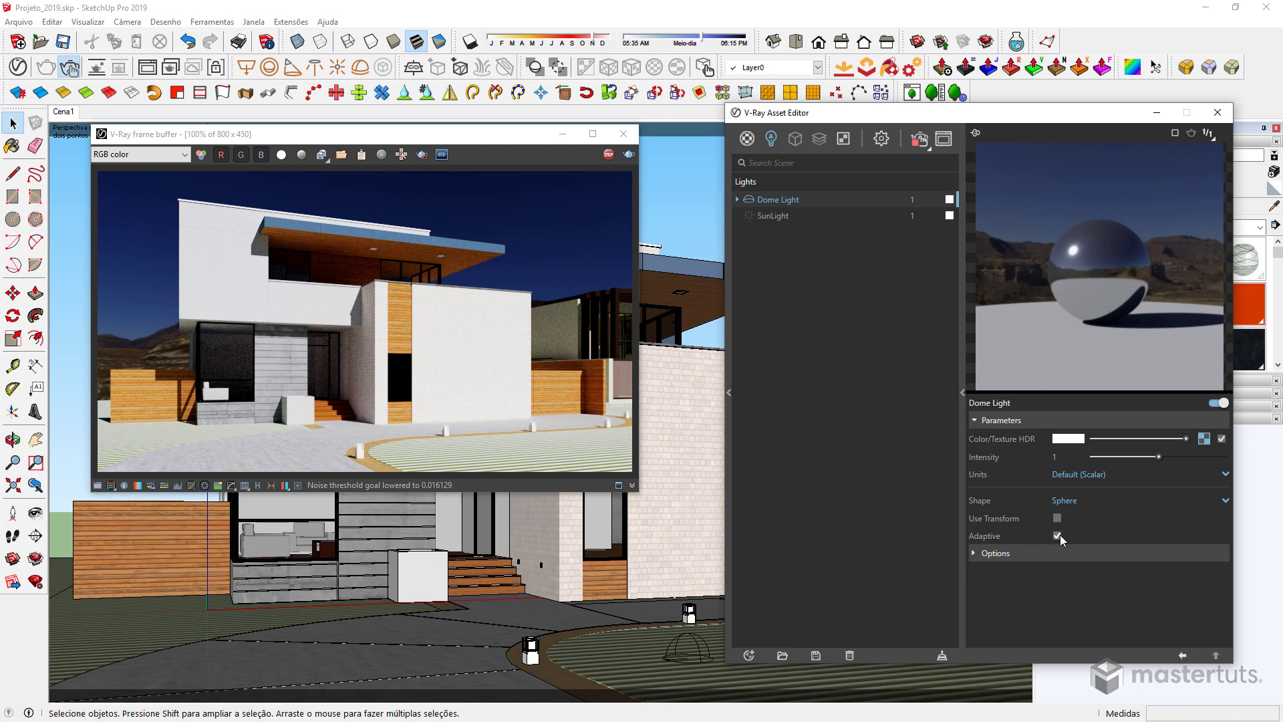
# Step: Set the dome light's texture resolution to 4096 in its options
pyautogui.click(974, 553)
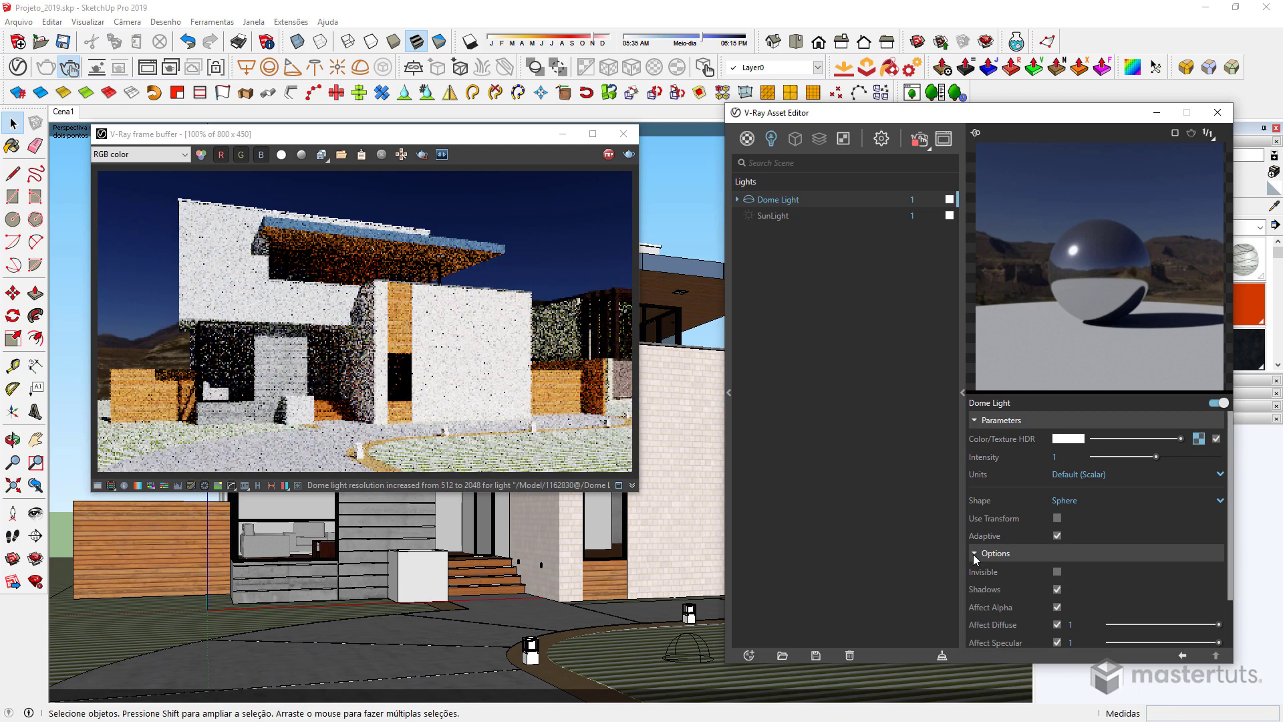
pyautogui.scroll(-2, 1054, 559)
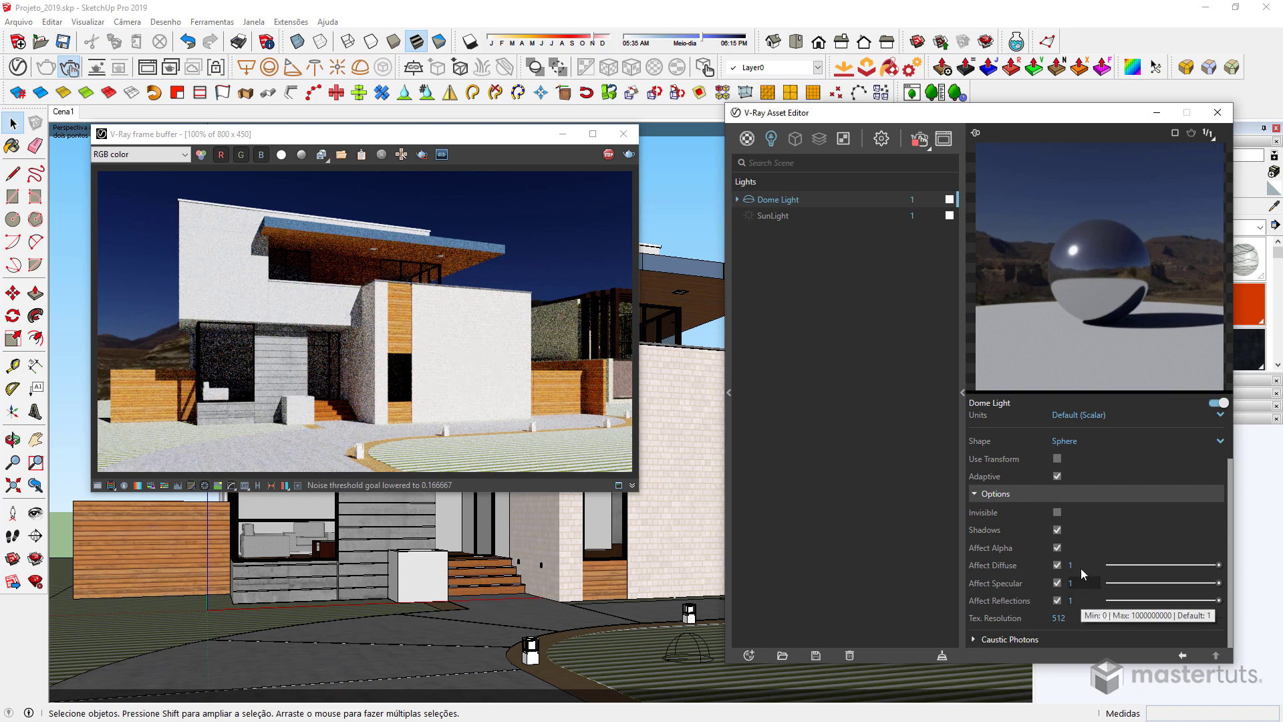
pyautogui.doubleClick(1059, 620)
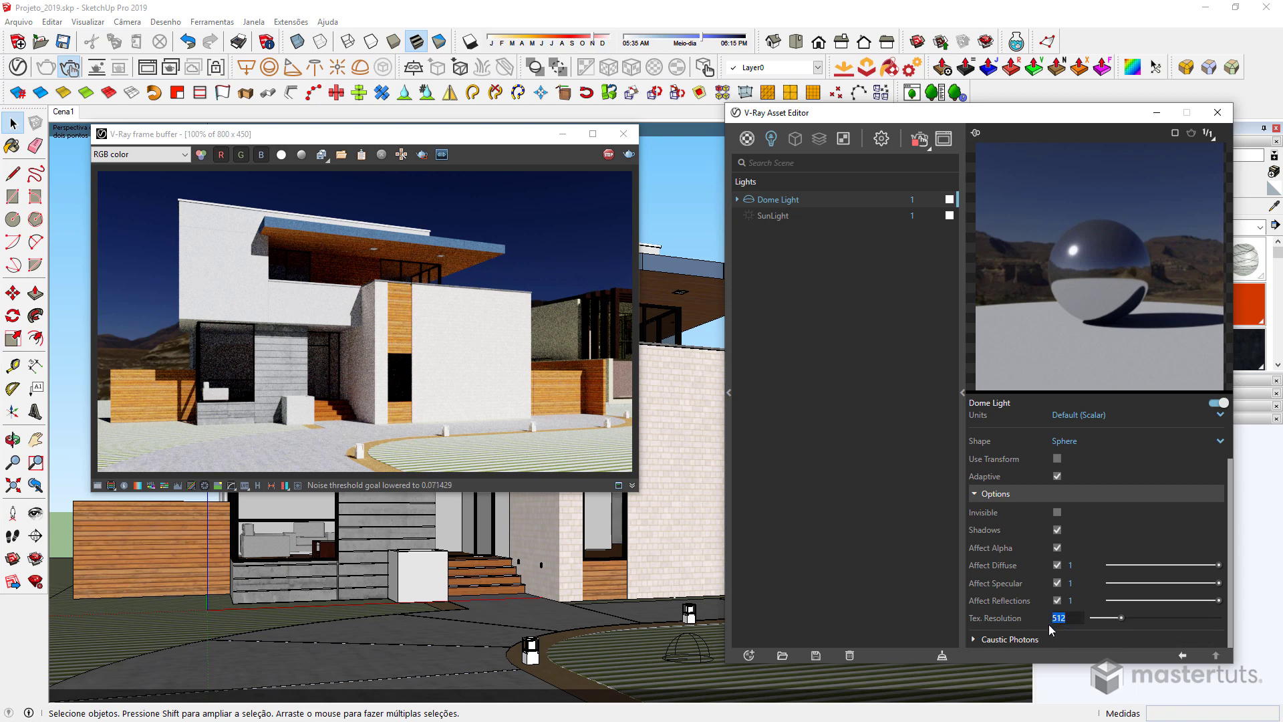
pyautogui.write('4096')
pyautogui.press('Return')
# Step: Test the dome light's Invisible option against the render's Alpha and RGB color channels, and turn the option back off
pyautogui.click(1058, 512)
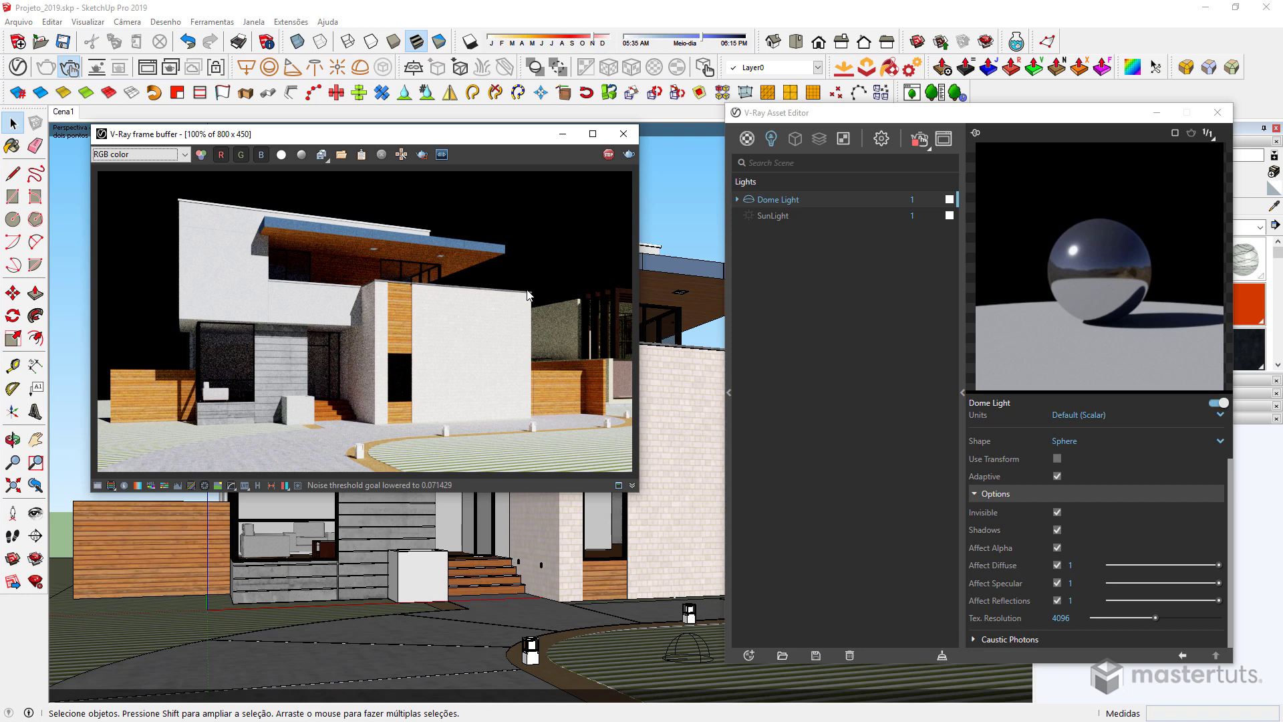
pyautogui.click(182, 156)
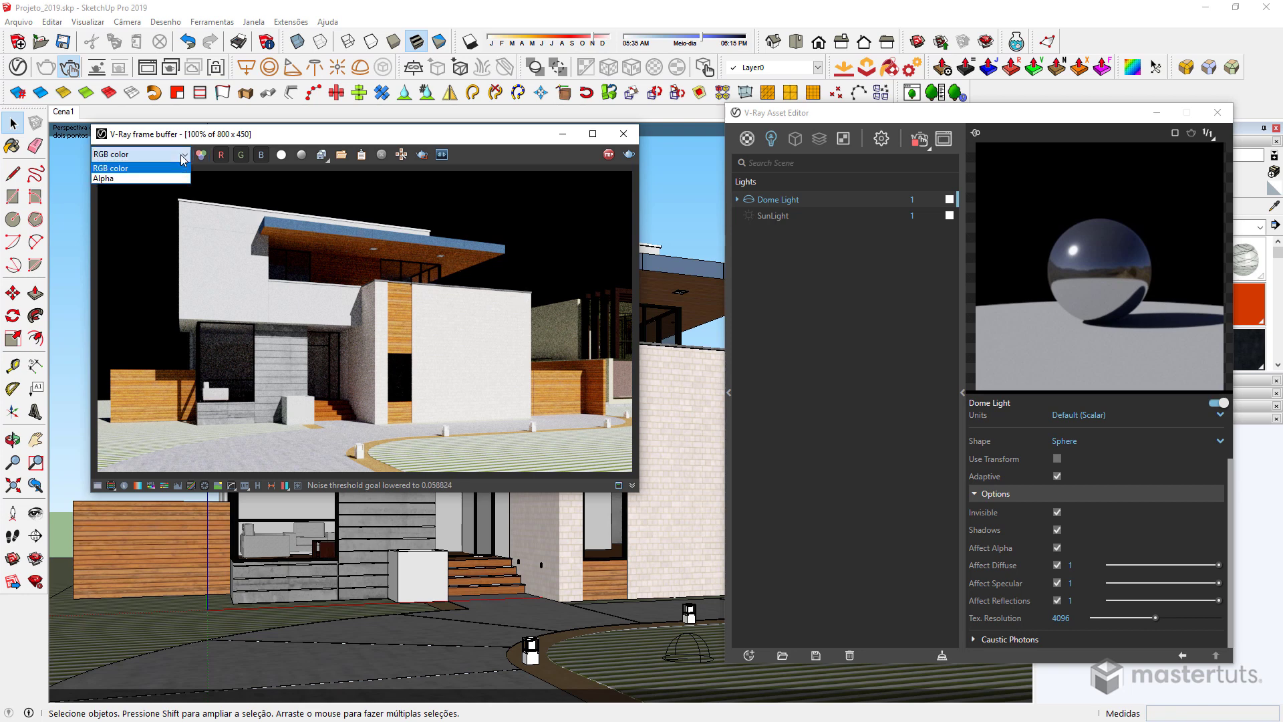
pyautogui.click(139, 178)
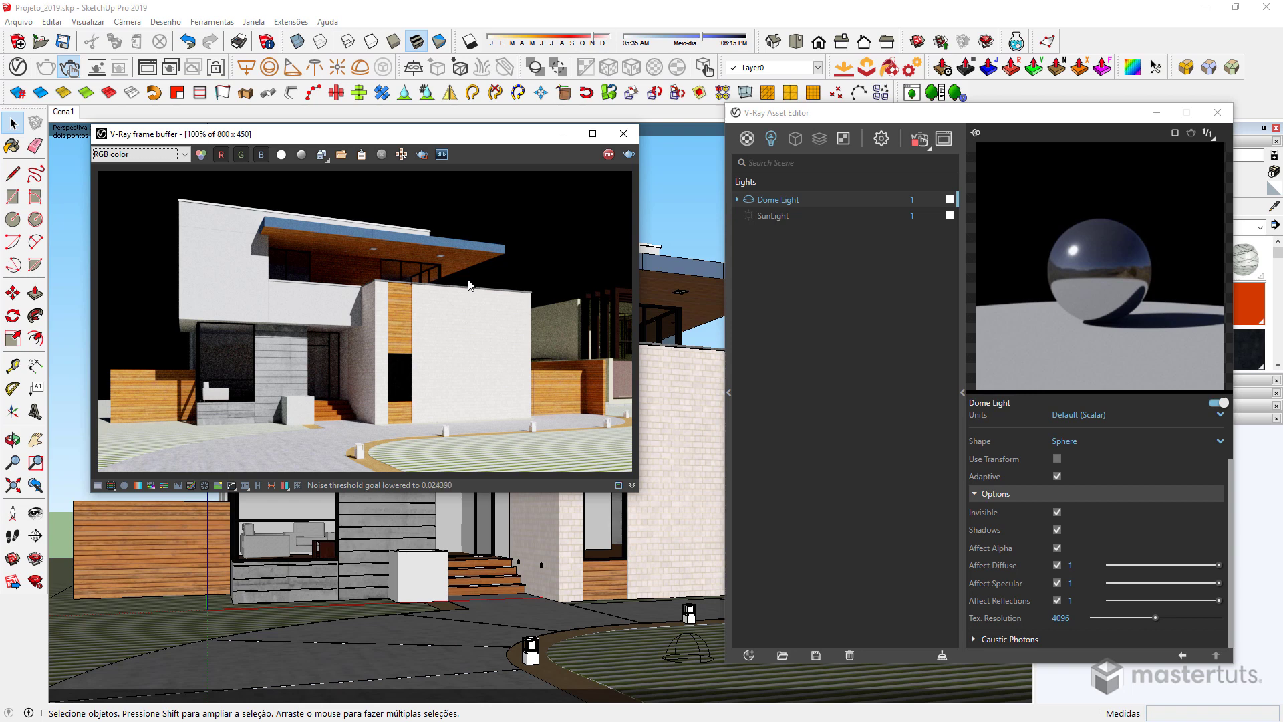
pyautogui.click(1057, 513)
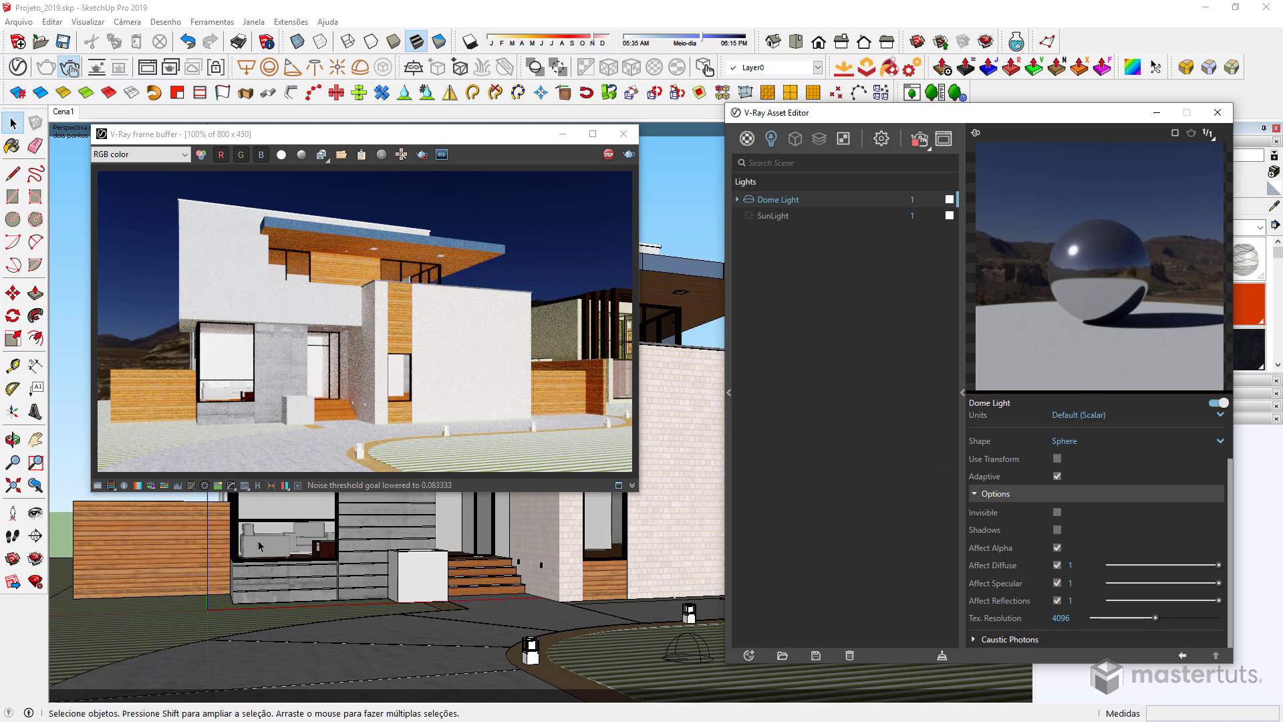
# Step: Turn the dome light's shadows on and Affect Alpha off, and check the render's Alpha channel before returning to RGB color
pyautogui.click(1057, 529)
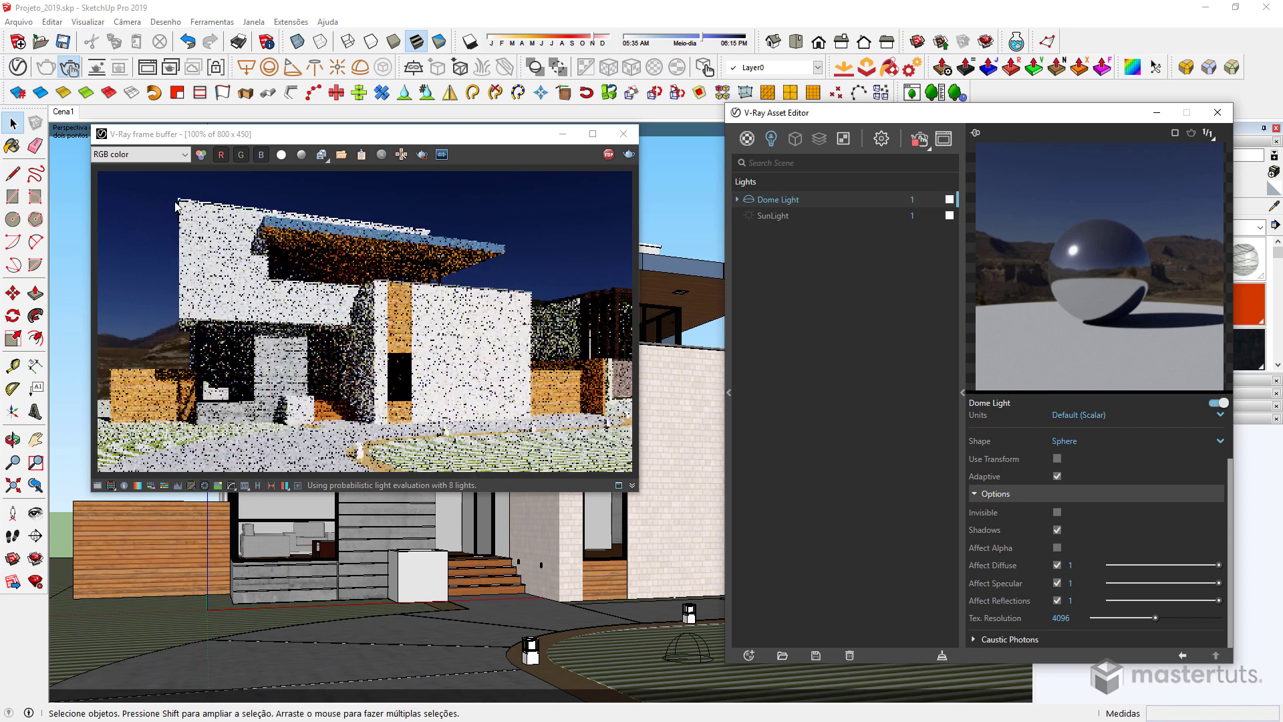
pyautogui.click(172, 154)
pyautogui.click(150, 179)
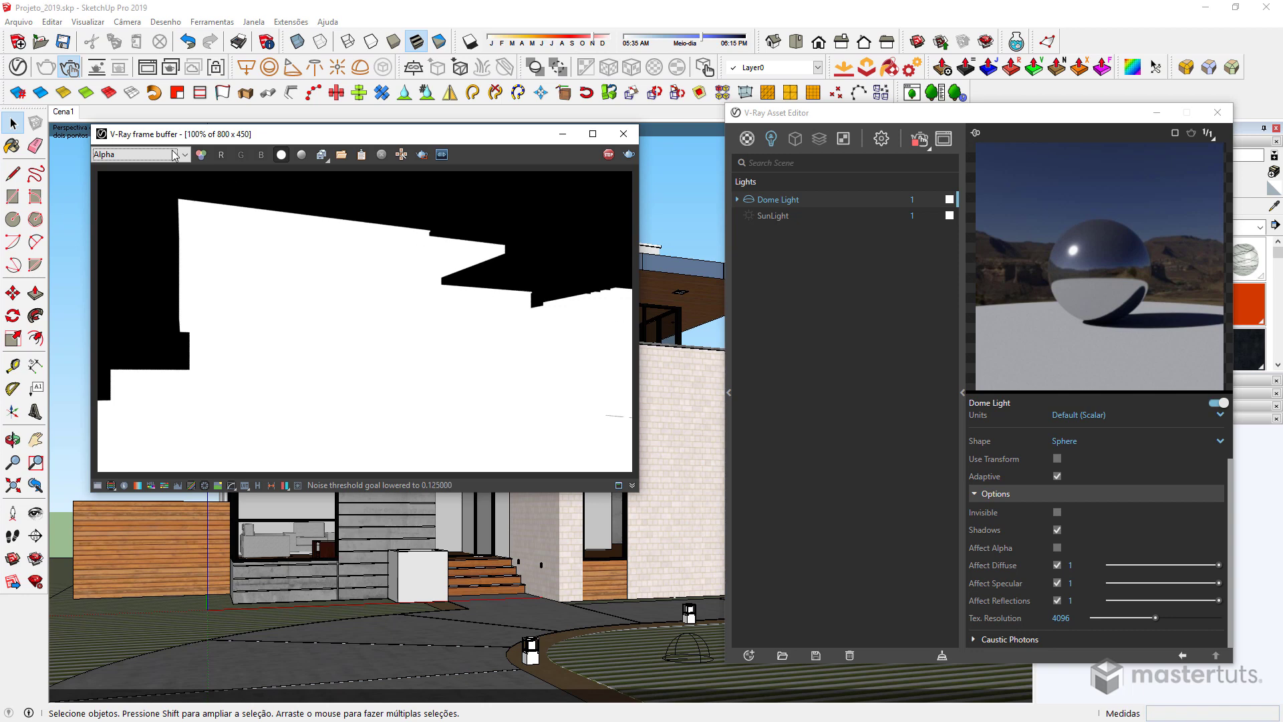
pyautogui.click(151, 154)
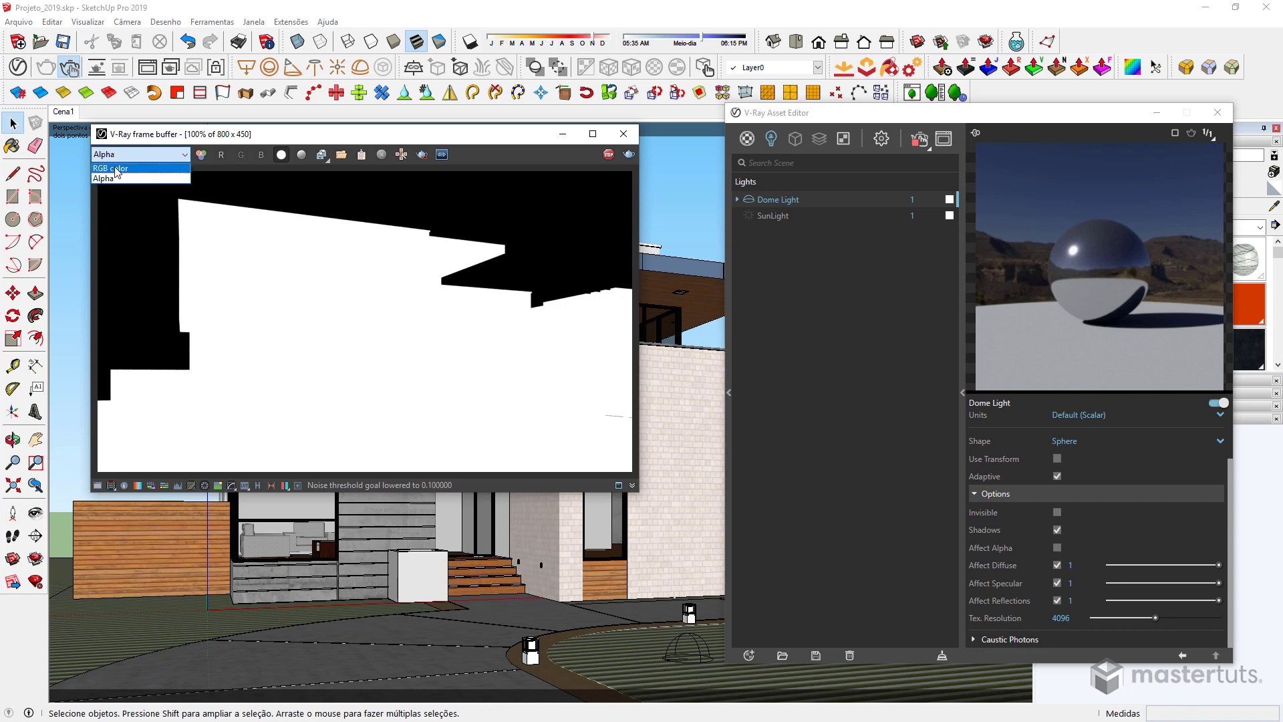
pyautogui.click(116, 170)
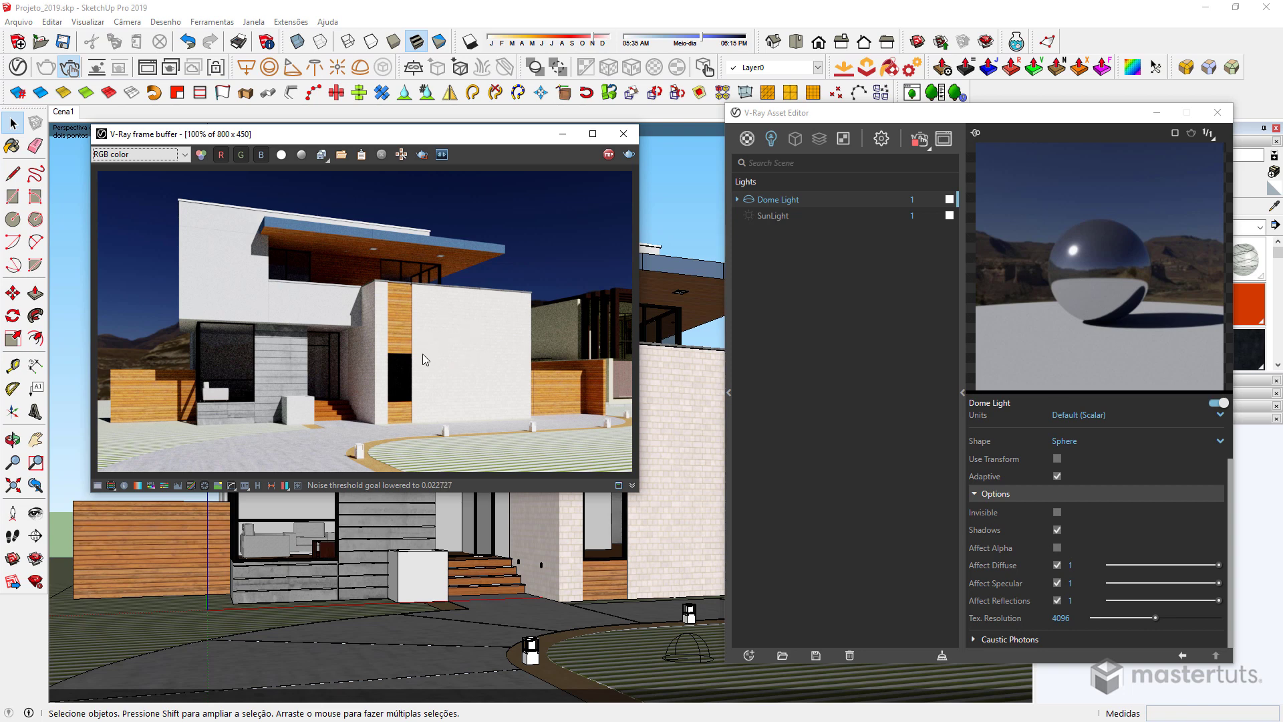
# Step: Test the render without the dome light's Affect Diffuse, and without Affect Specular and Affect Reflections, and re-enable all three options
pyautogui.click(1056, 566)
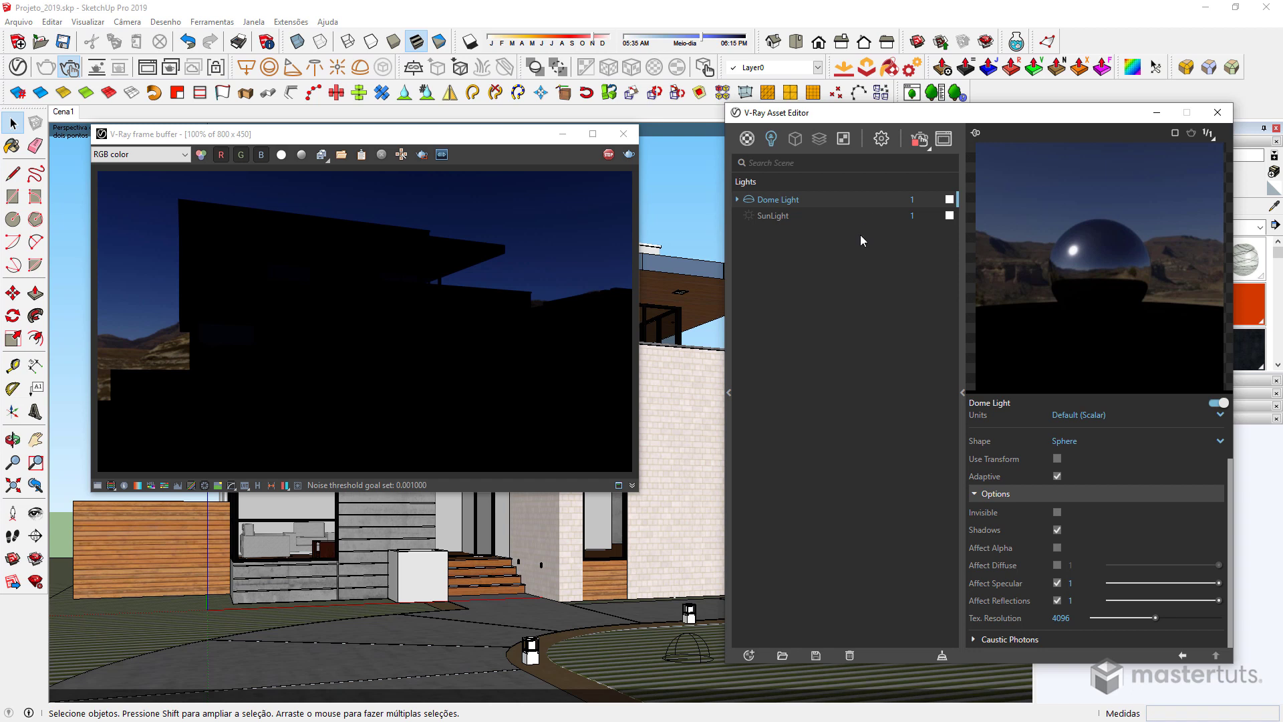
pyautogui.click(1056, 565)
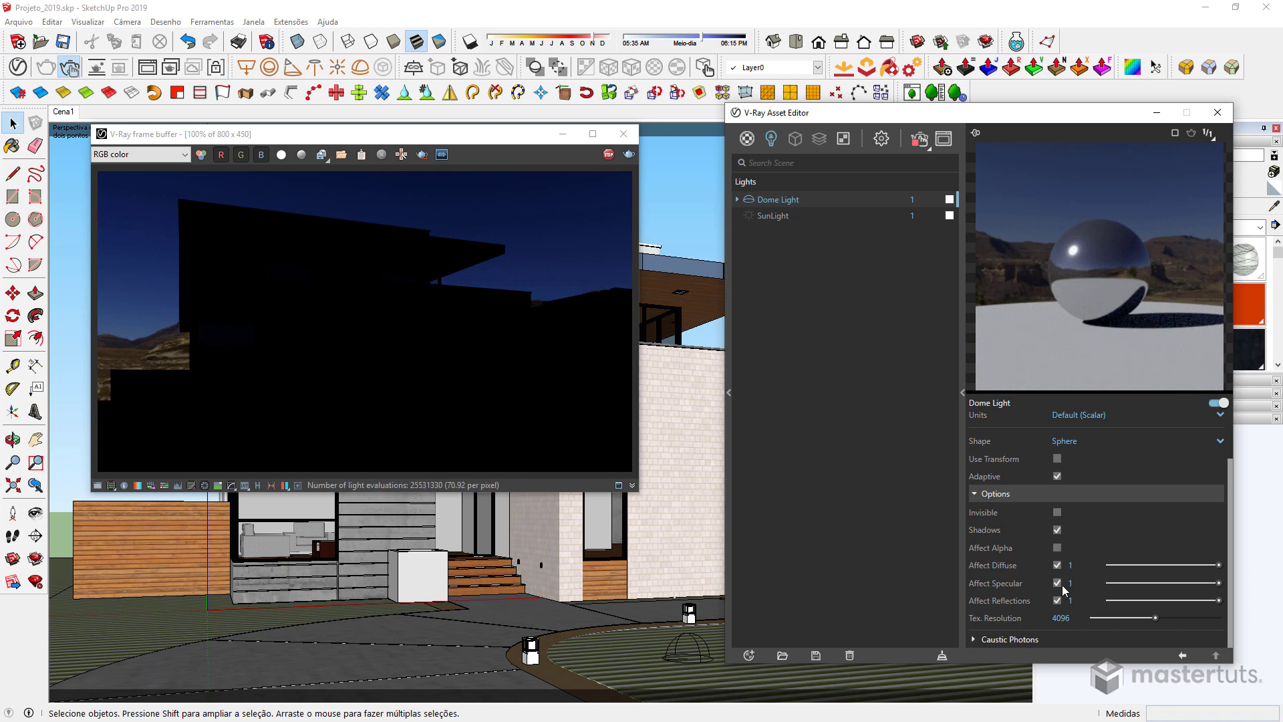
pyautogui.click(1058, 584)
pyautogui.click(1058, 600)
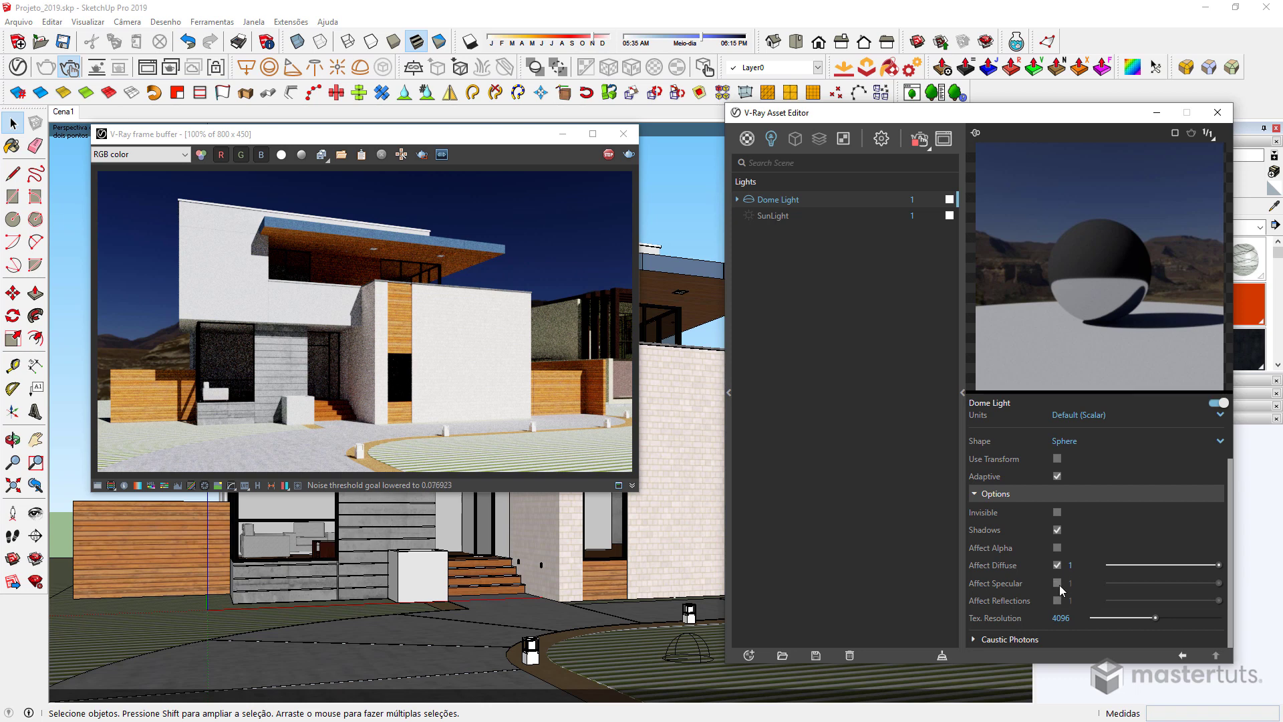
pyautogui.click(1061, 584)
pyautogui.click(1058, 601)
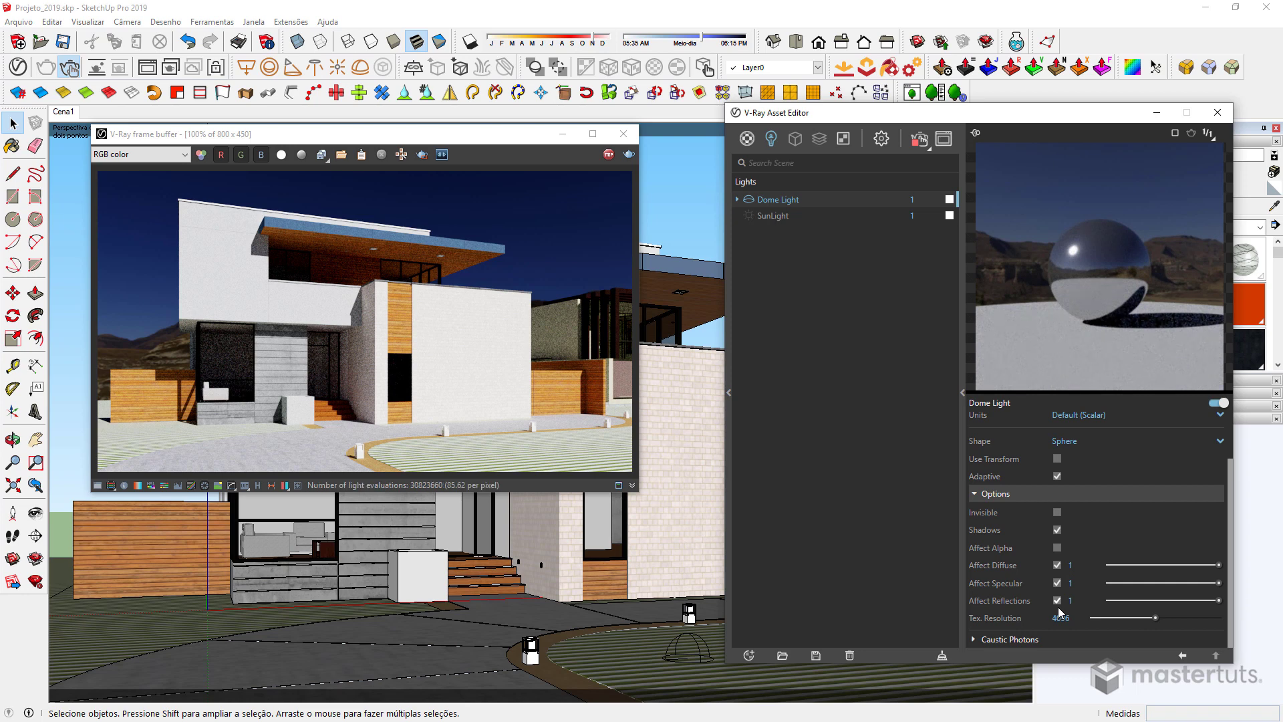
# Step: Review the dome light's Caustic Photons settings and collapse them again
pyautogui.click(1003, 640)
pyautogui.scroll(-3, 1061, 603)
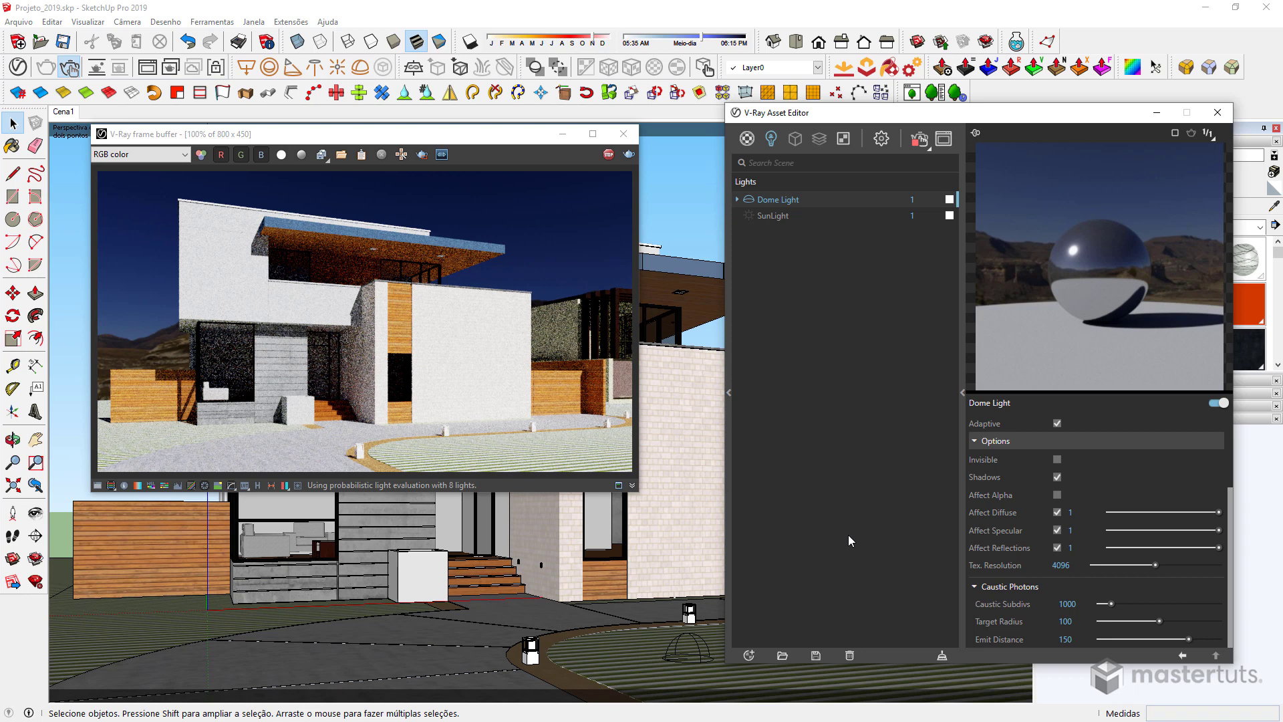
pyautogui.click(976, 588)
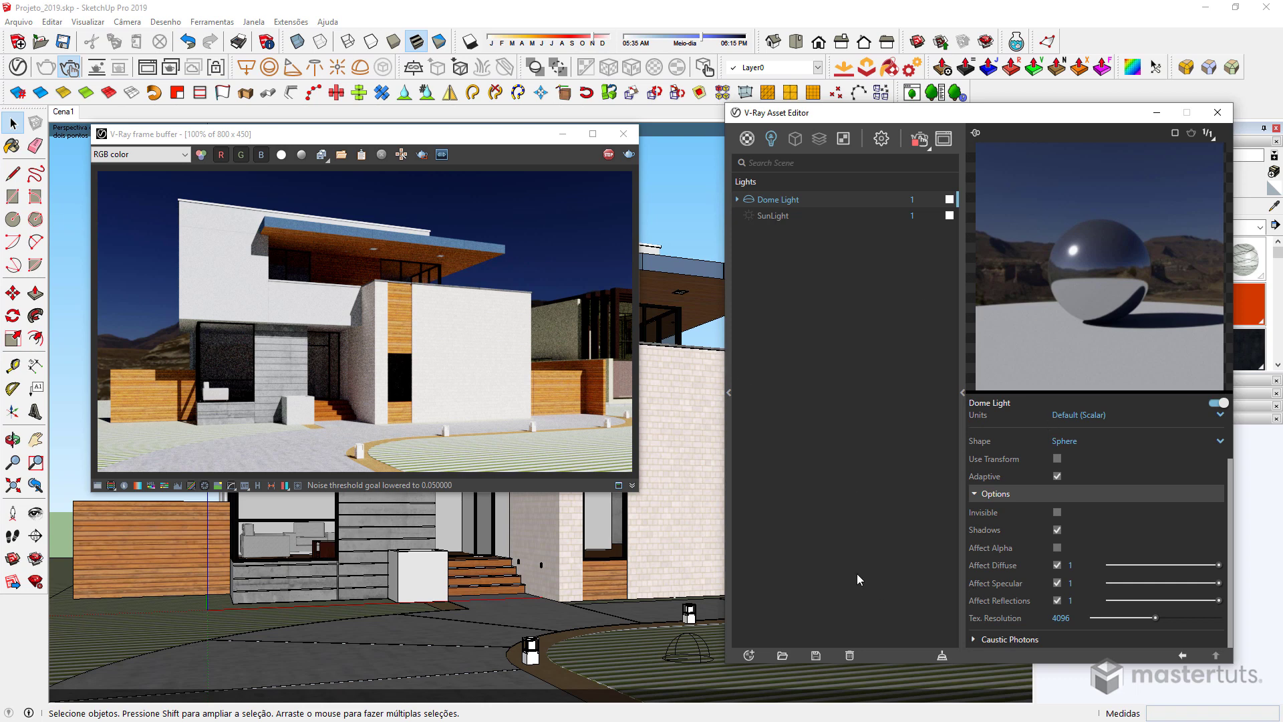
# Step: Set the render output width to 1000 and start a new render of the house
pyautogui.press('p')
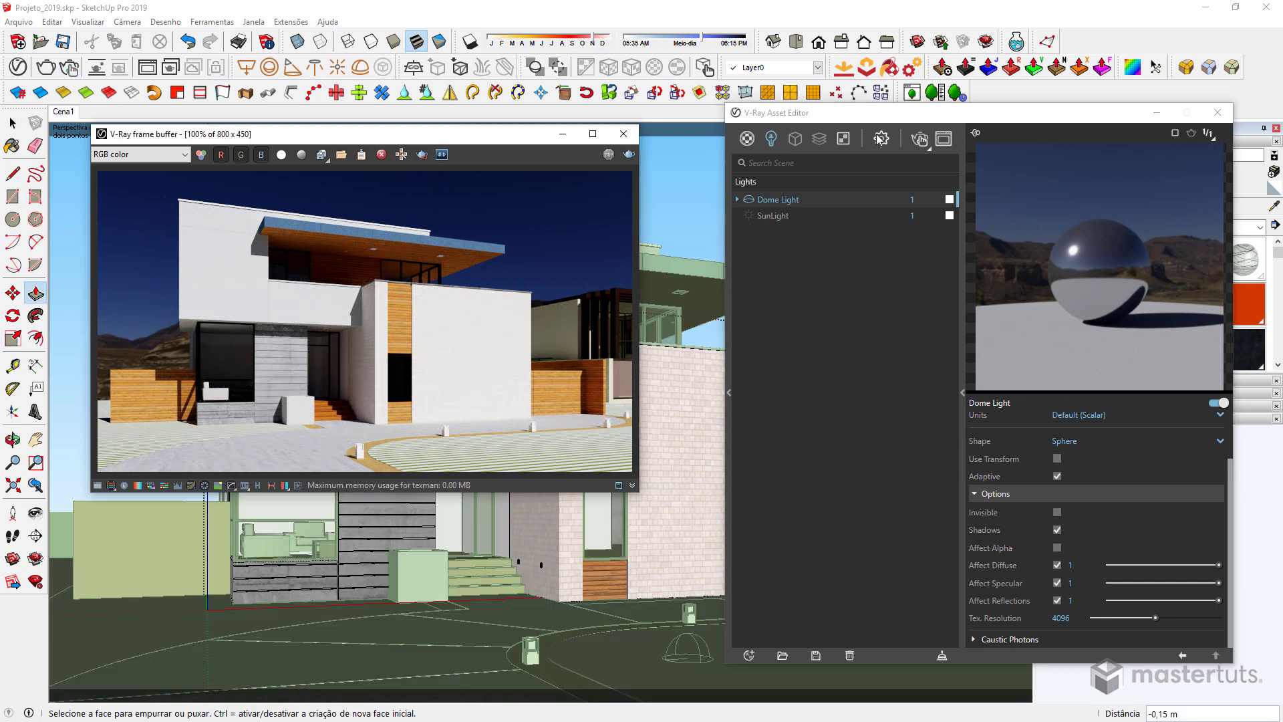
pyautogui.click(880, 138)
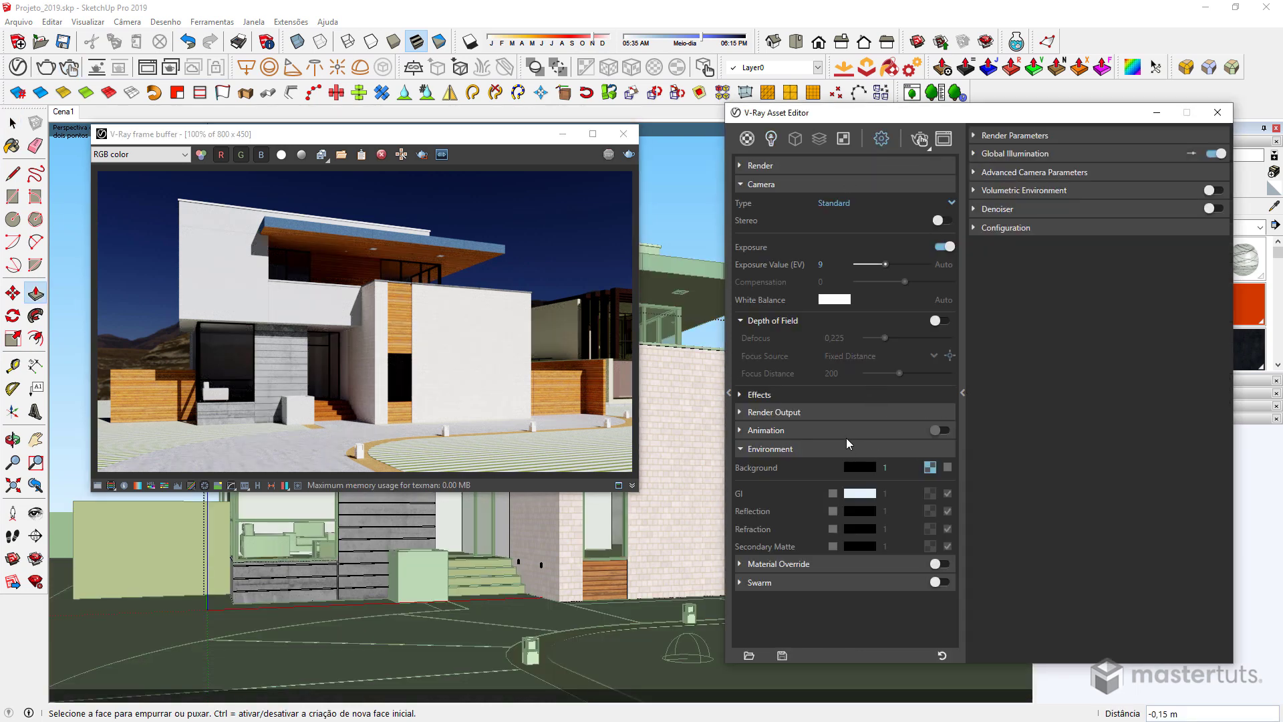
pyautogui.click(840, 411)
pyautogui.click(827, 448)
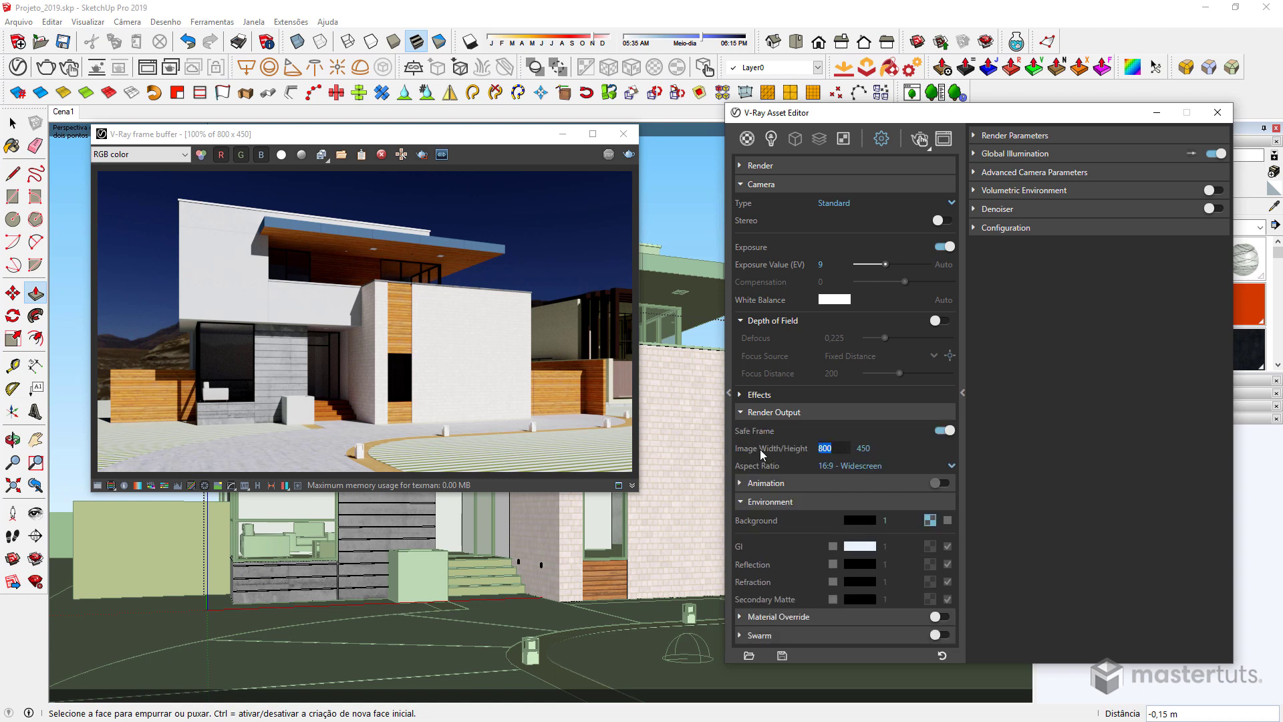
pyautogui.write('1000')
pyautogui.press('Return')
pyautogui.click(629, 154)
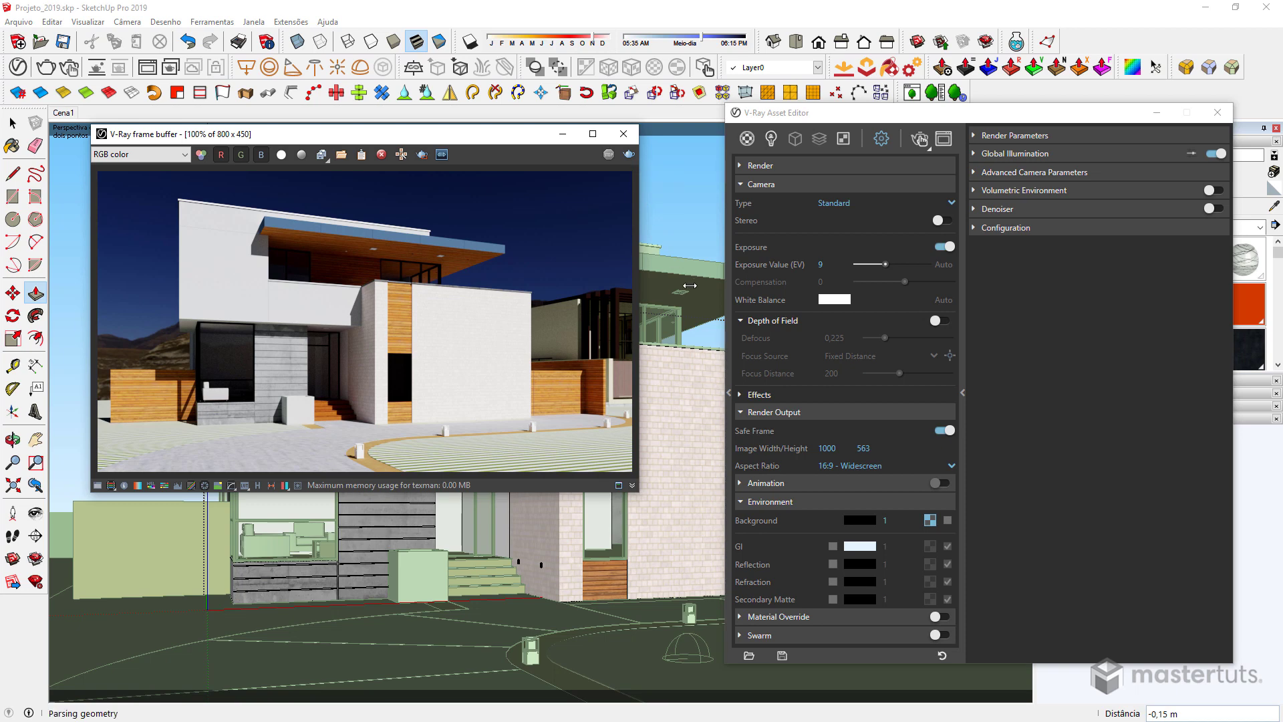